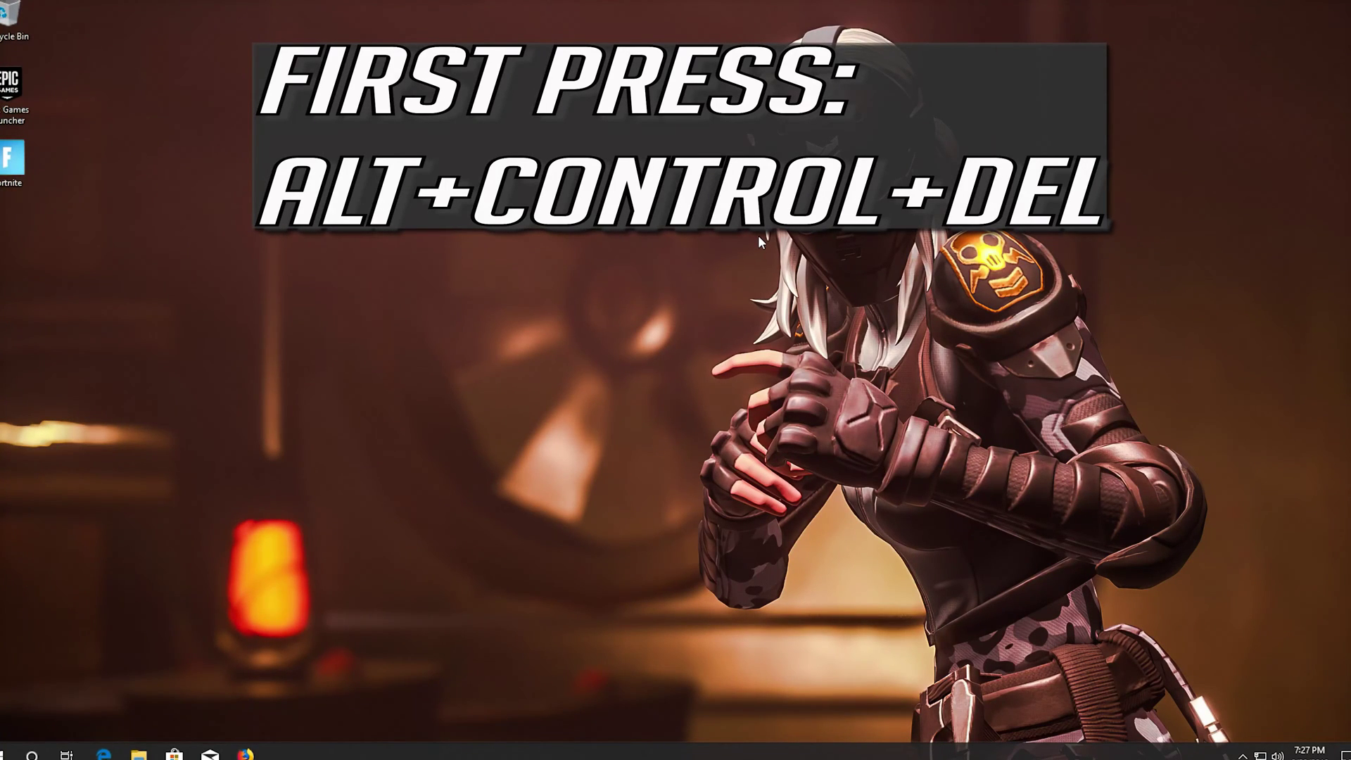
Step: Open Task Manager from the Windows security screen and expand it to the detailed process view
key("ctrl+alt+Delete")
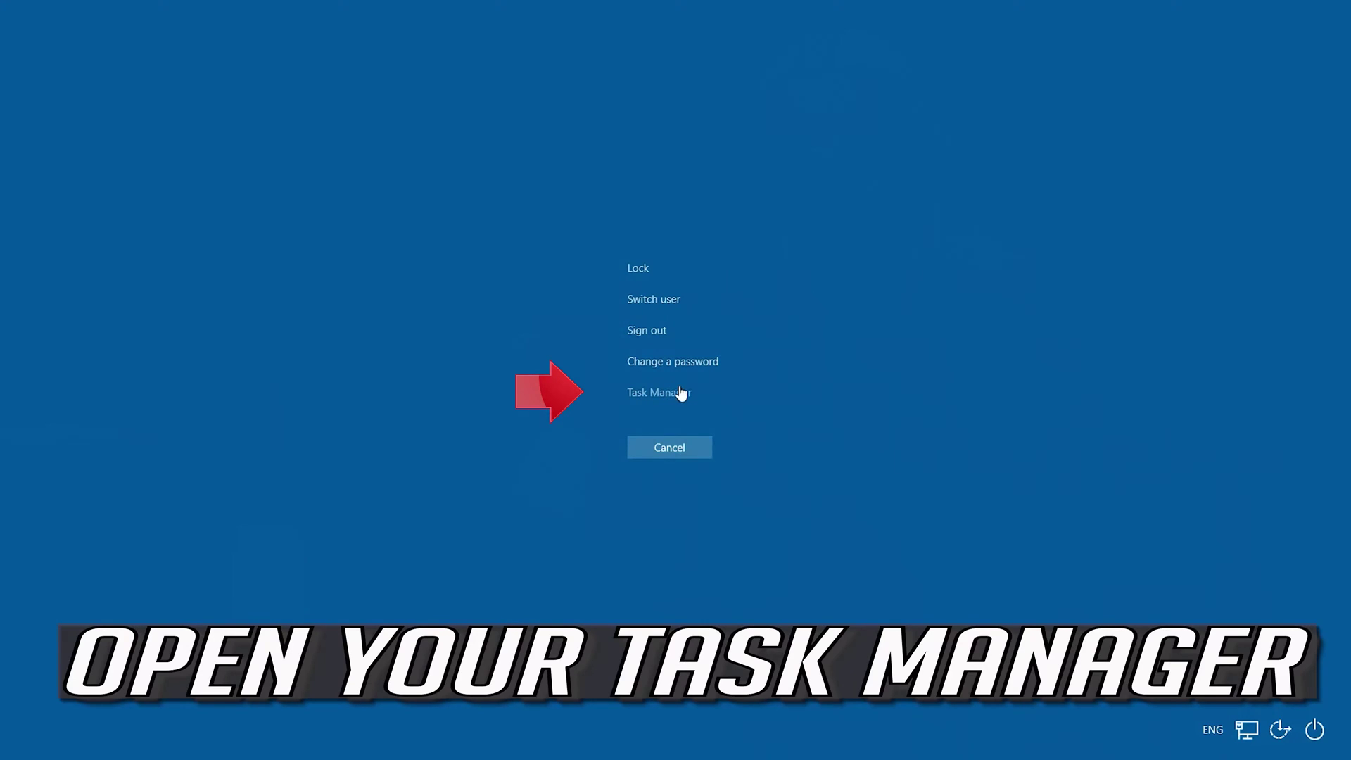
left_click(660, 392)
left_click_drag(223, 94, 670, 197)
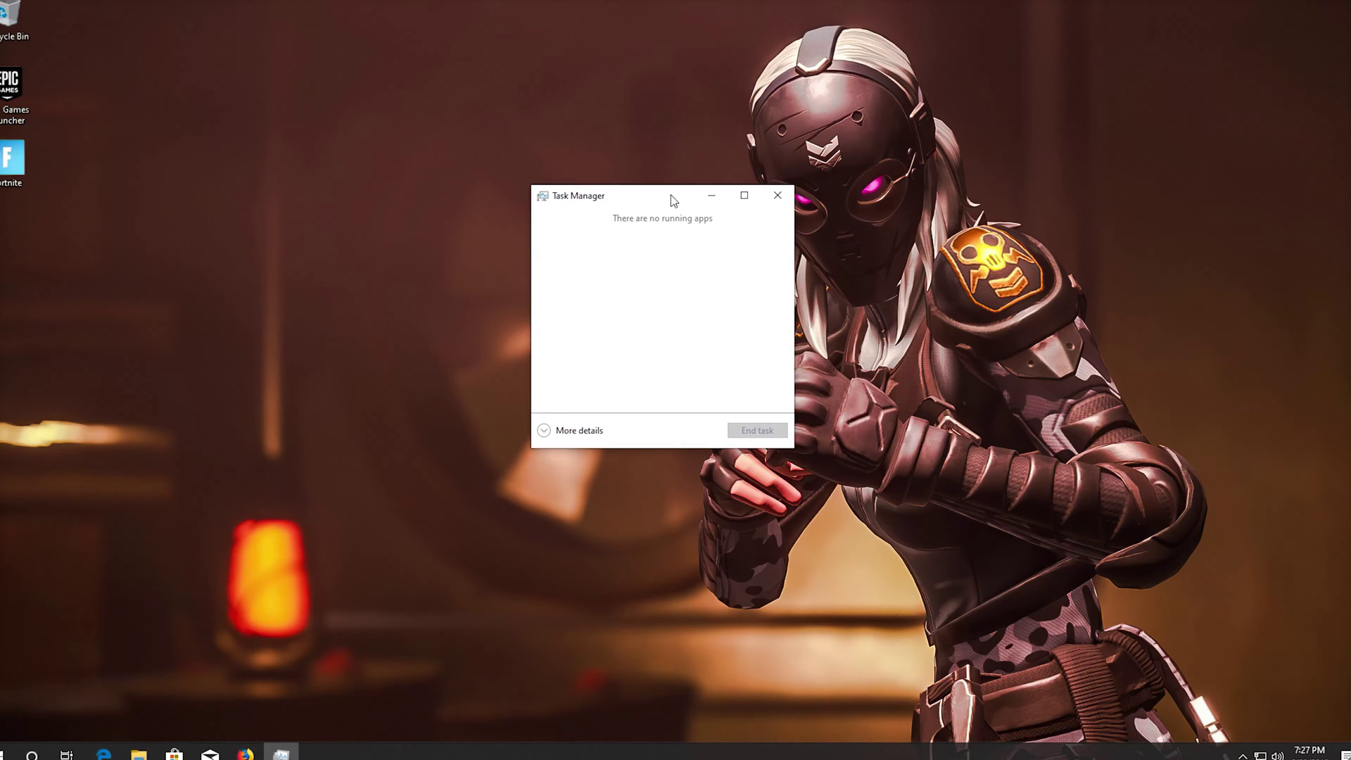
left_click(544, 432)
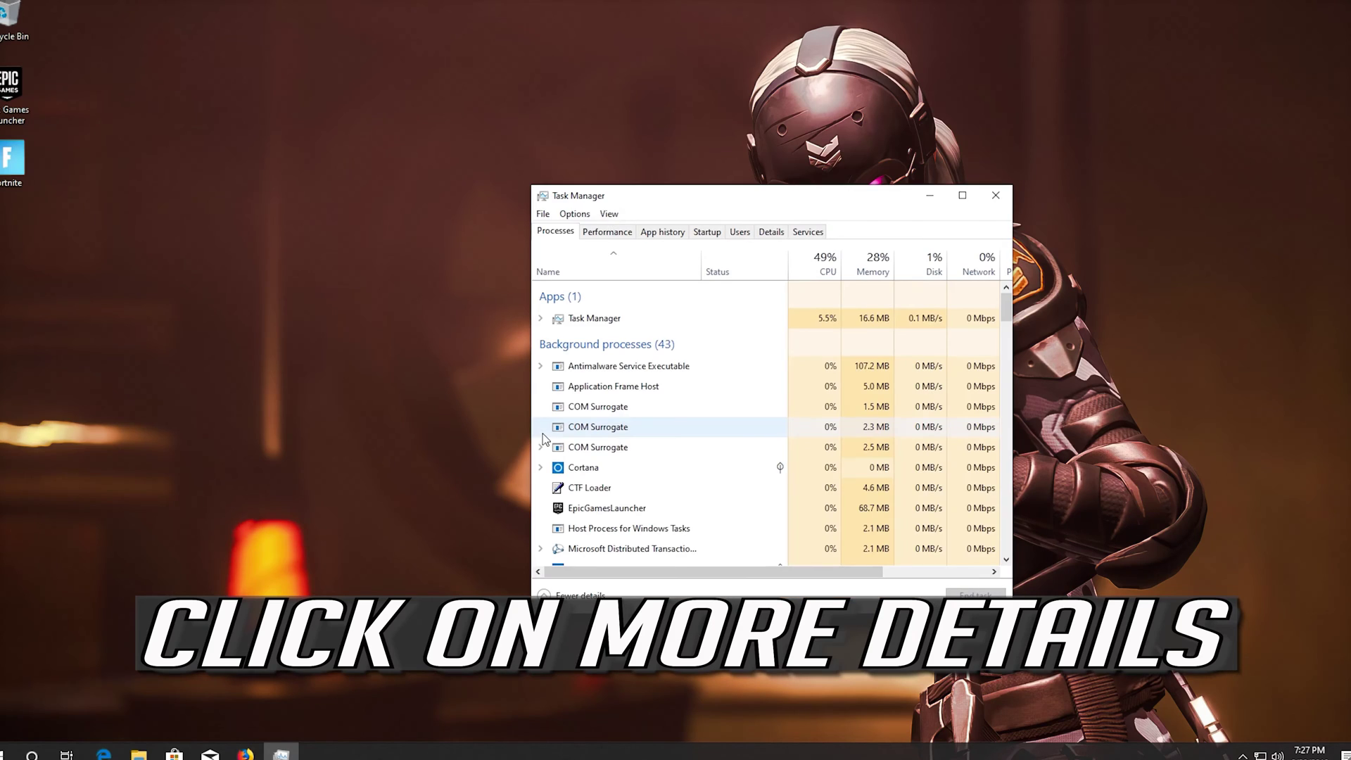
Step: End the EpicGamesLauncher background process and close Task Manager
left_click(652, 511)
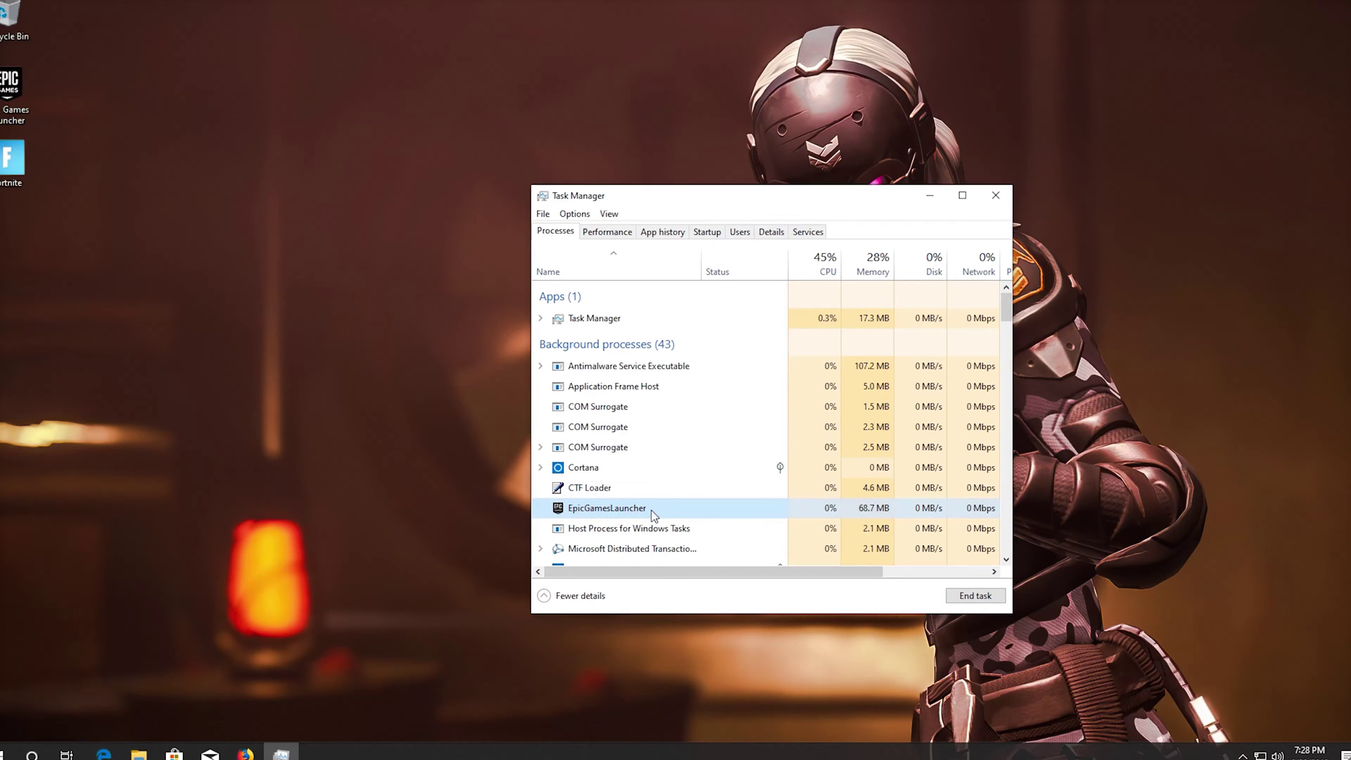
right_click(653, 515)
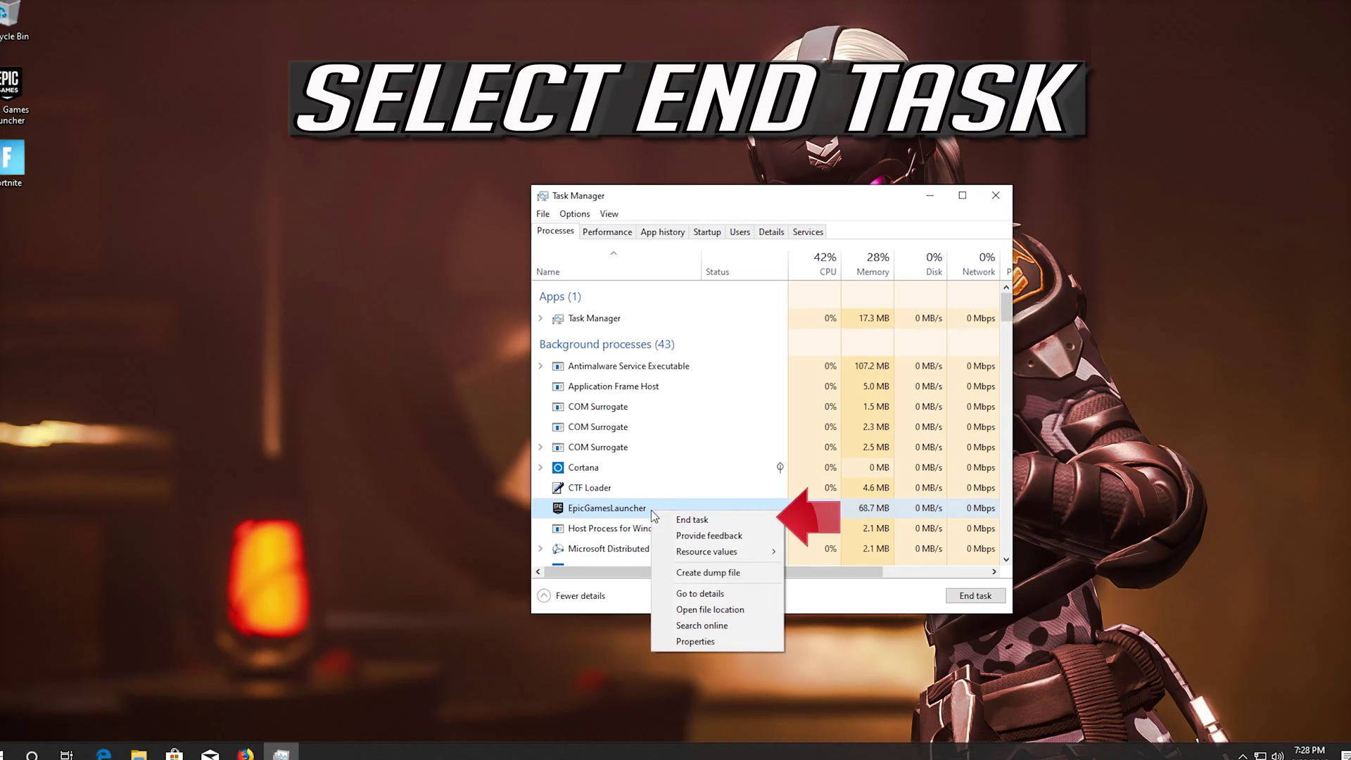
left_click(736, 521)
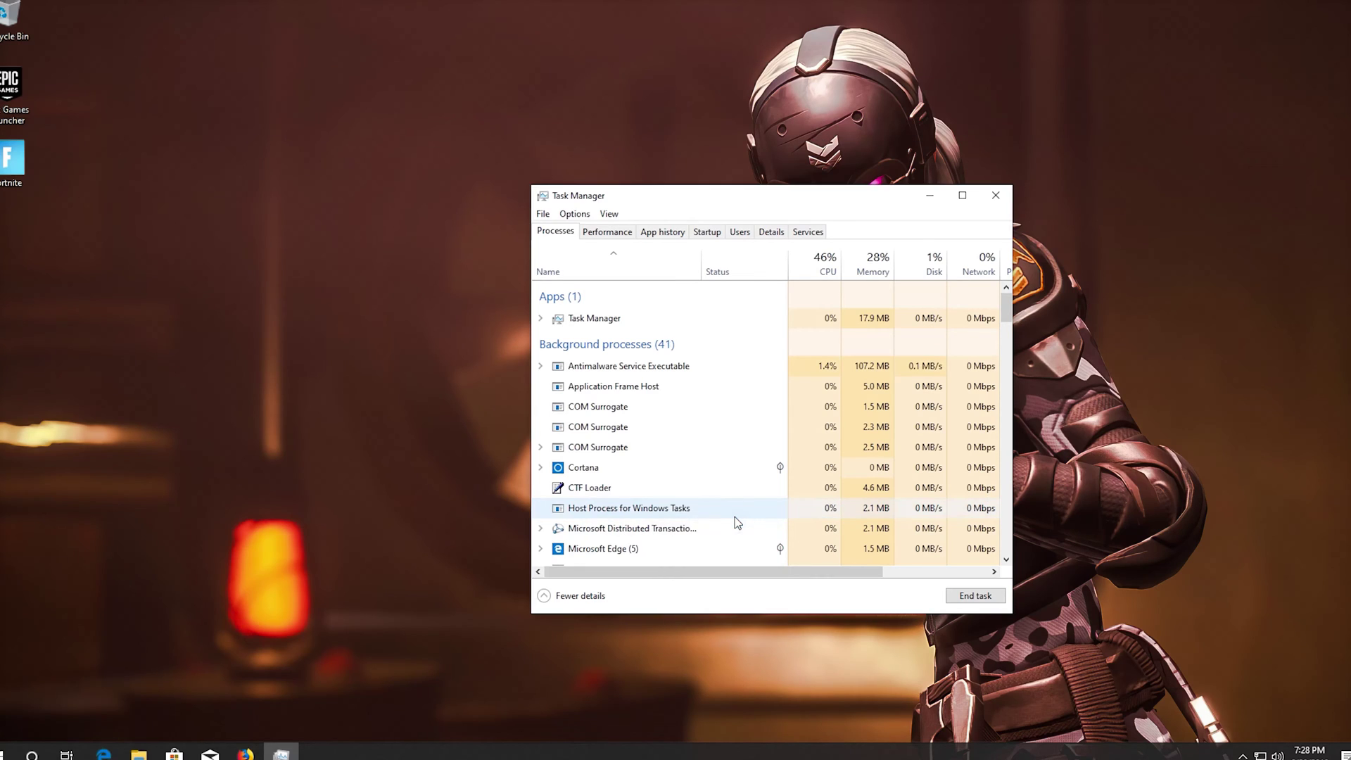
left_click(996, 195)
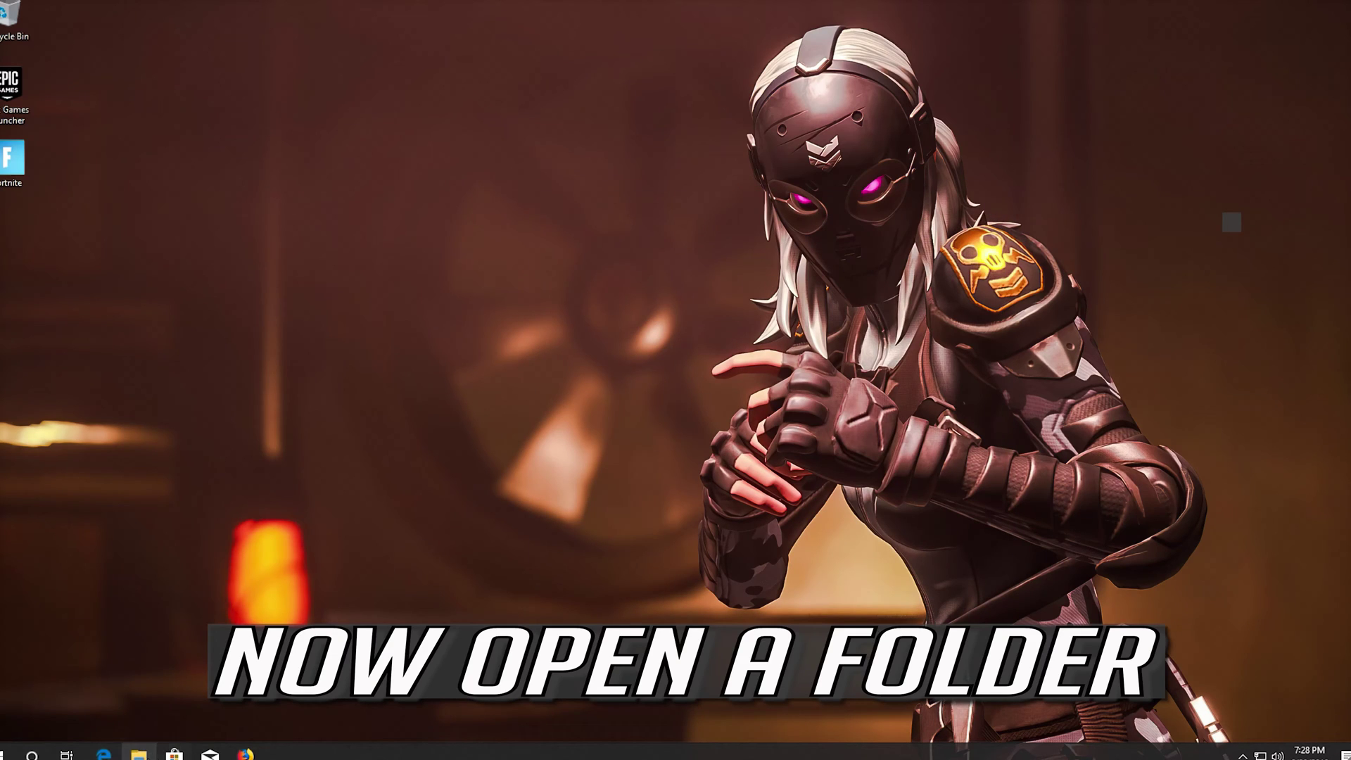
Step: Open File Explorer and turn on the display of hidden items
left_click(139, 752)
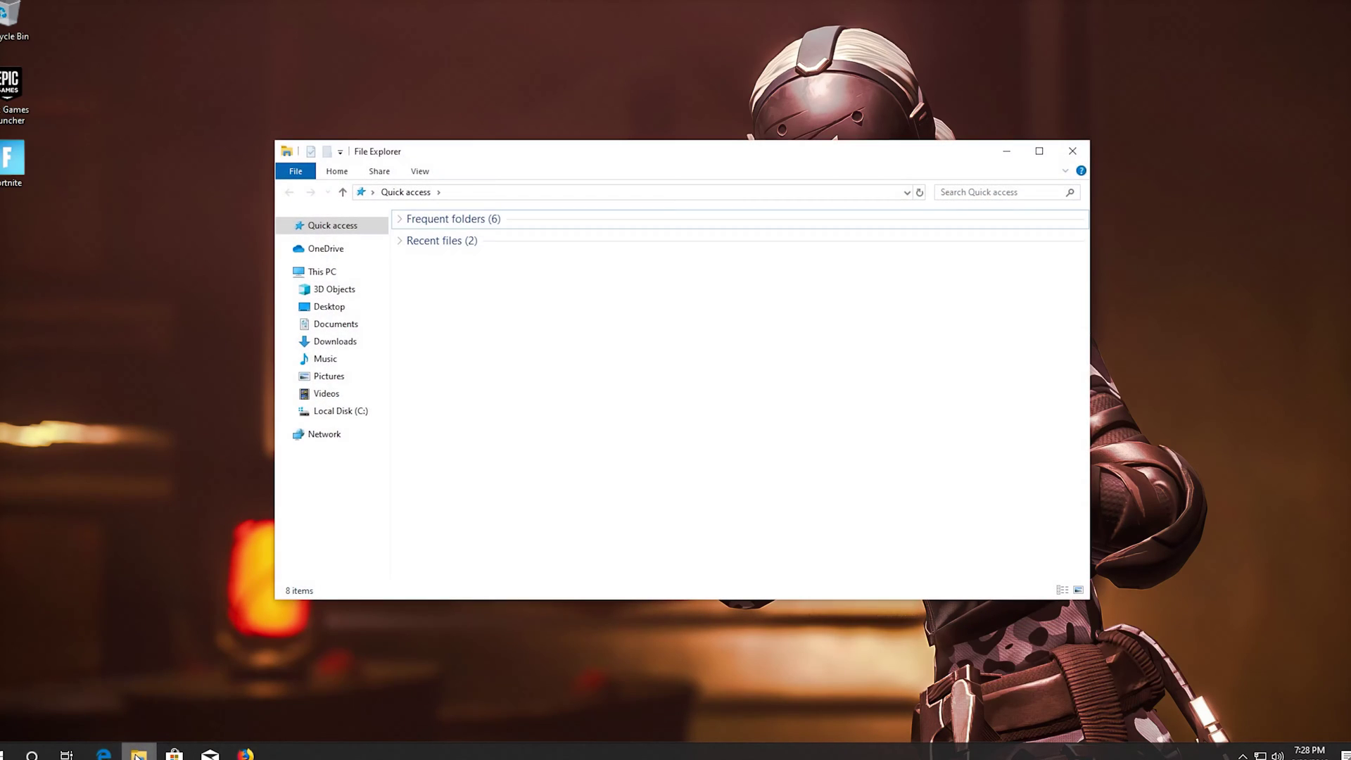
left_click(420, 173)
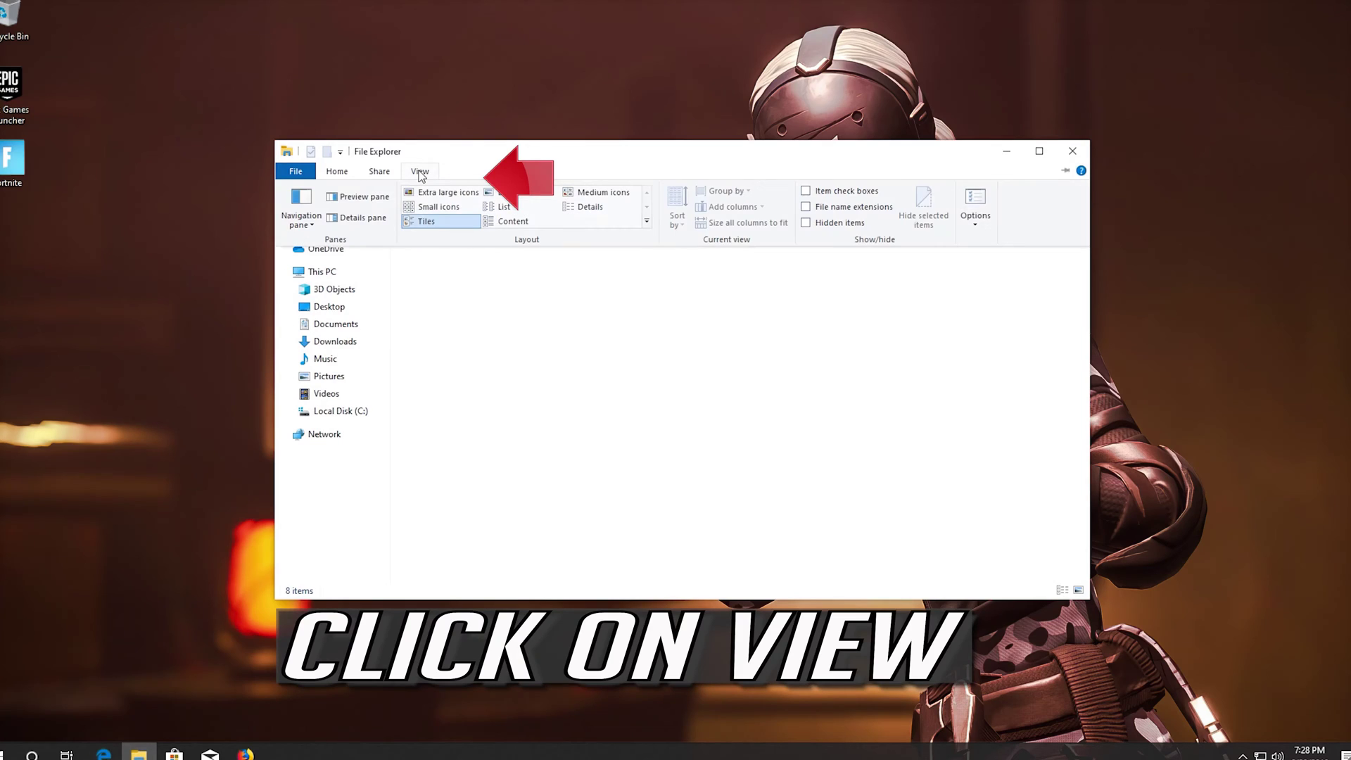
left_click(807, 223)
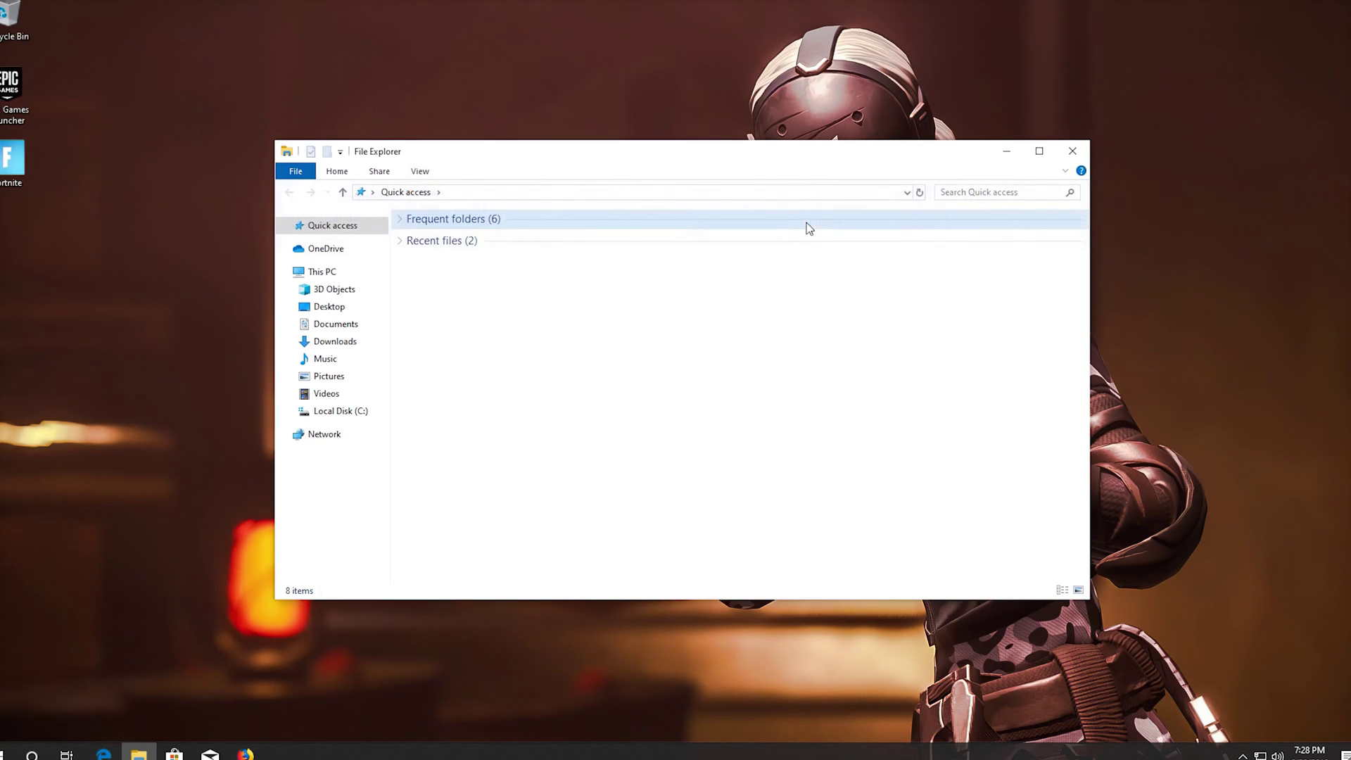
Step: Browse to the AppData folder inside the current user's profile folder, under Users on Local Disk (C:)
left_click(350, 414)
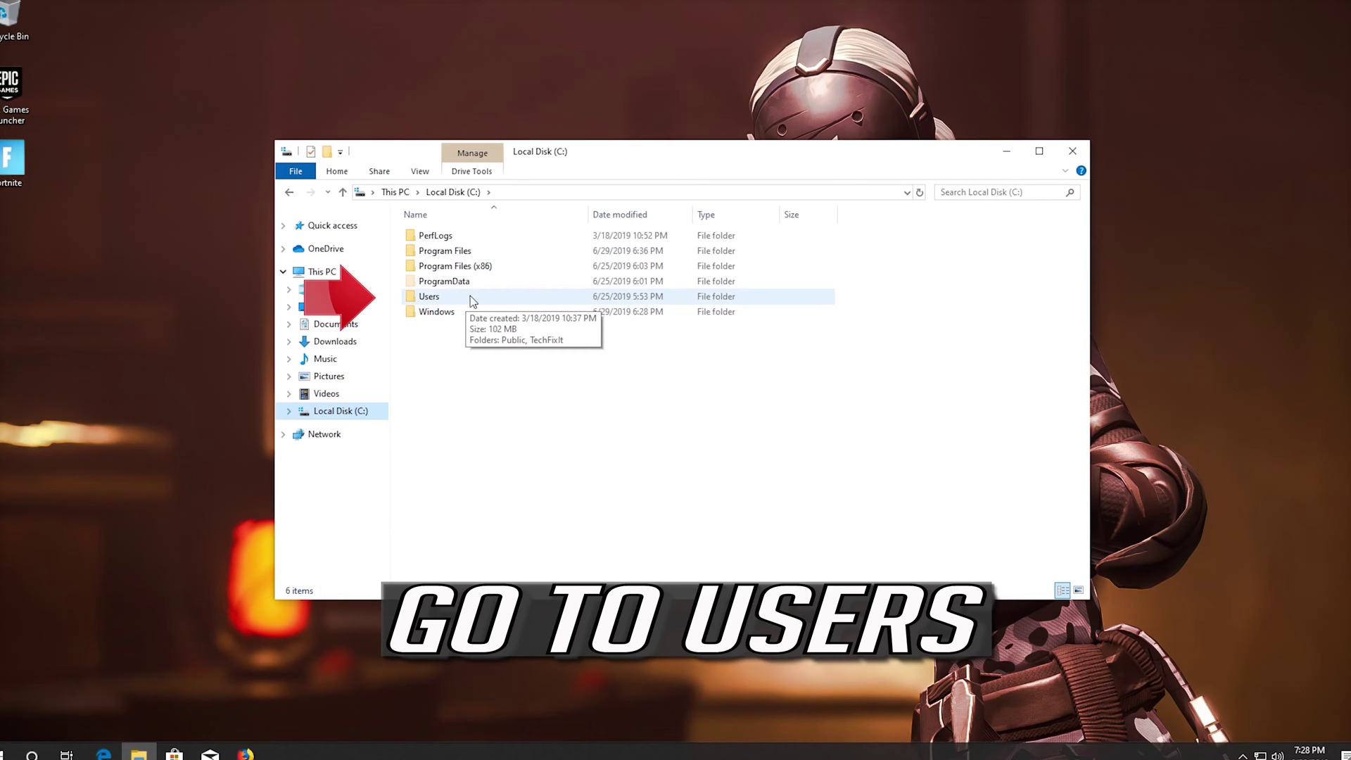
double_click(467, 298)
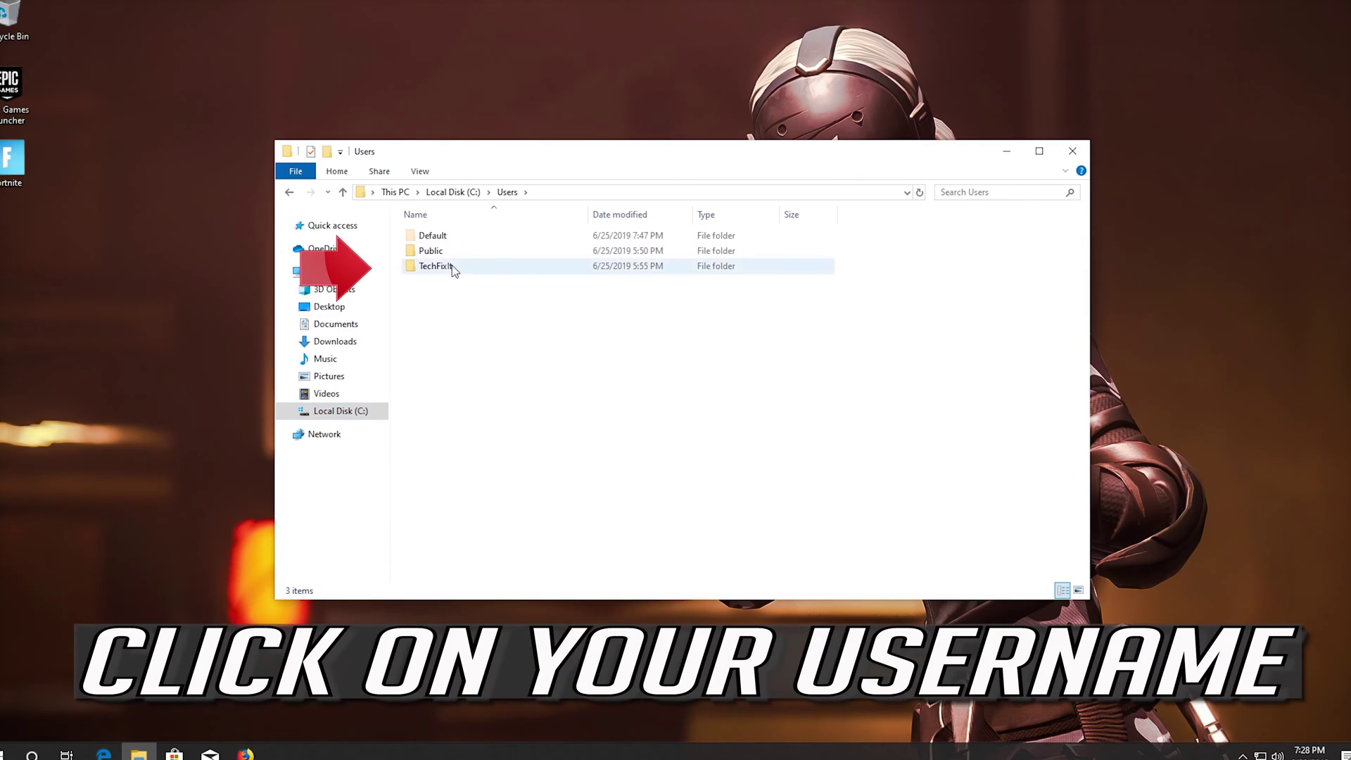
left_click(454, 268)
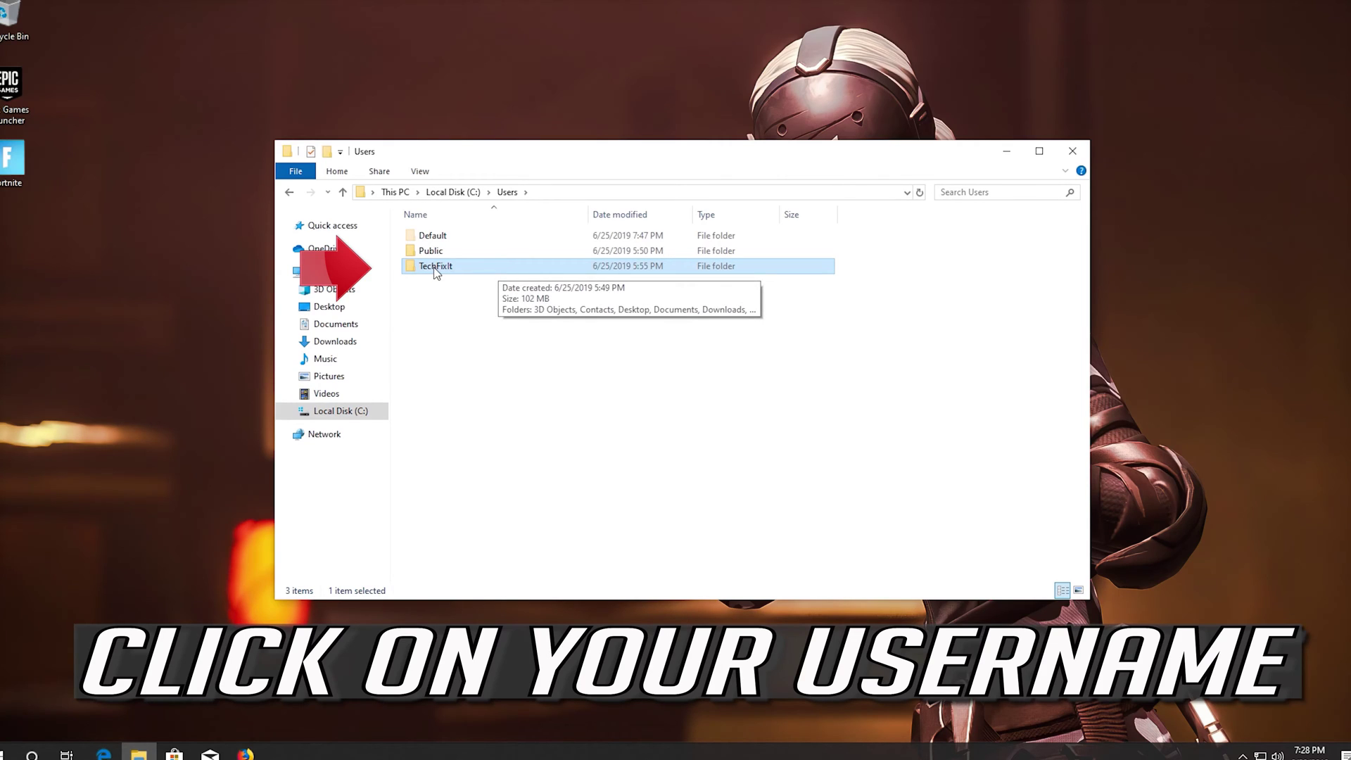
double_click(436, 268)
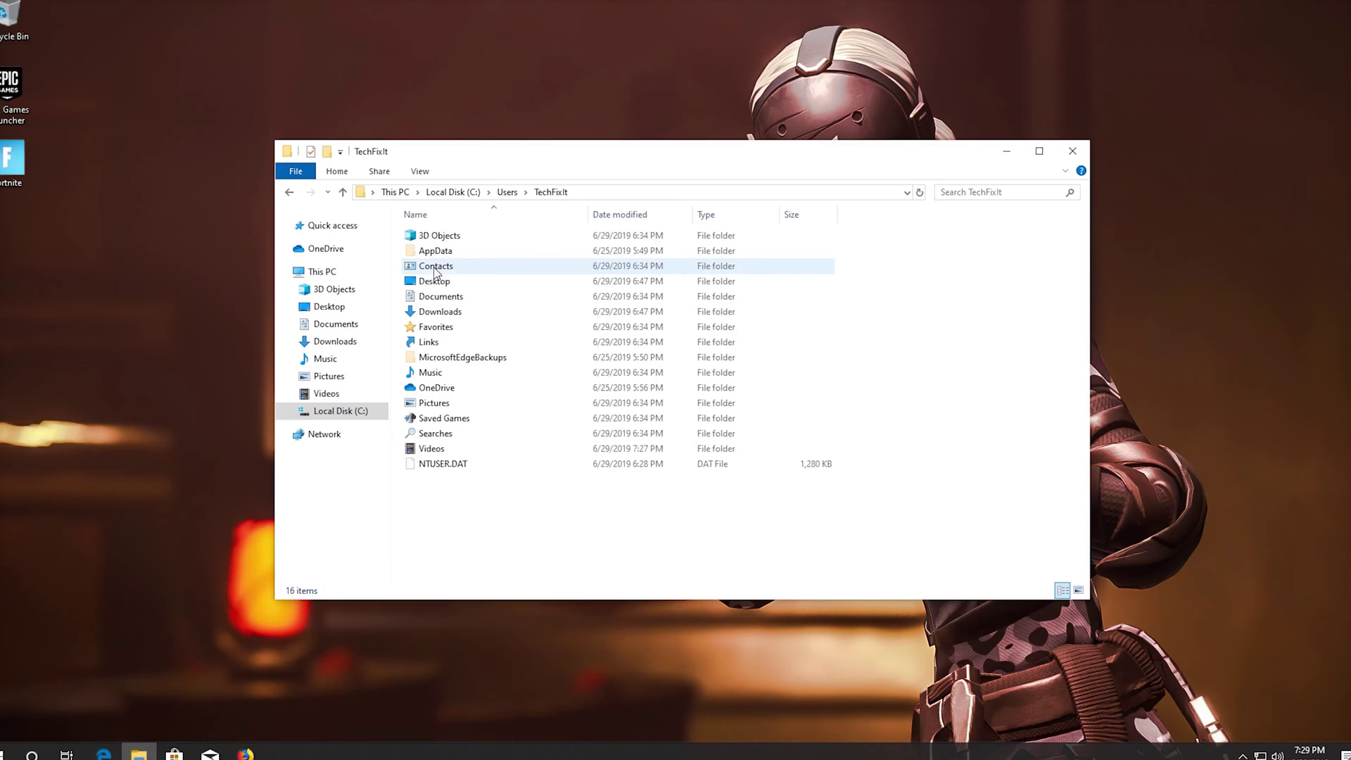
left_click(485, 251)
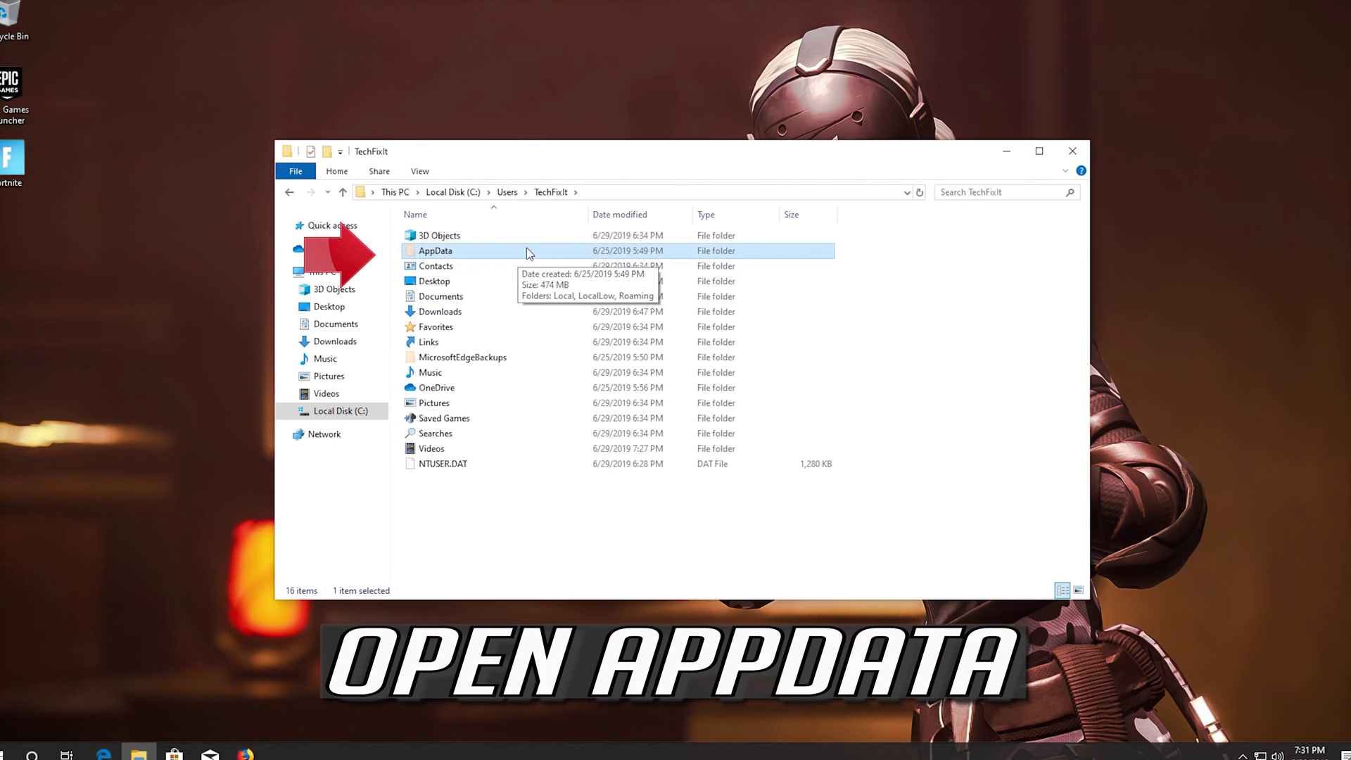
double_click(492, 255)
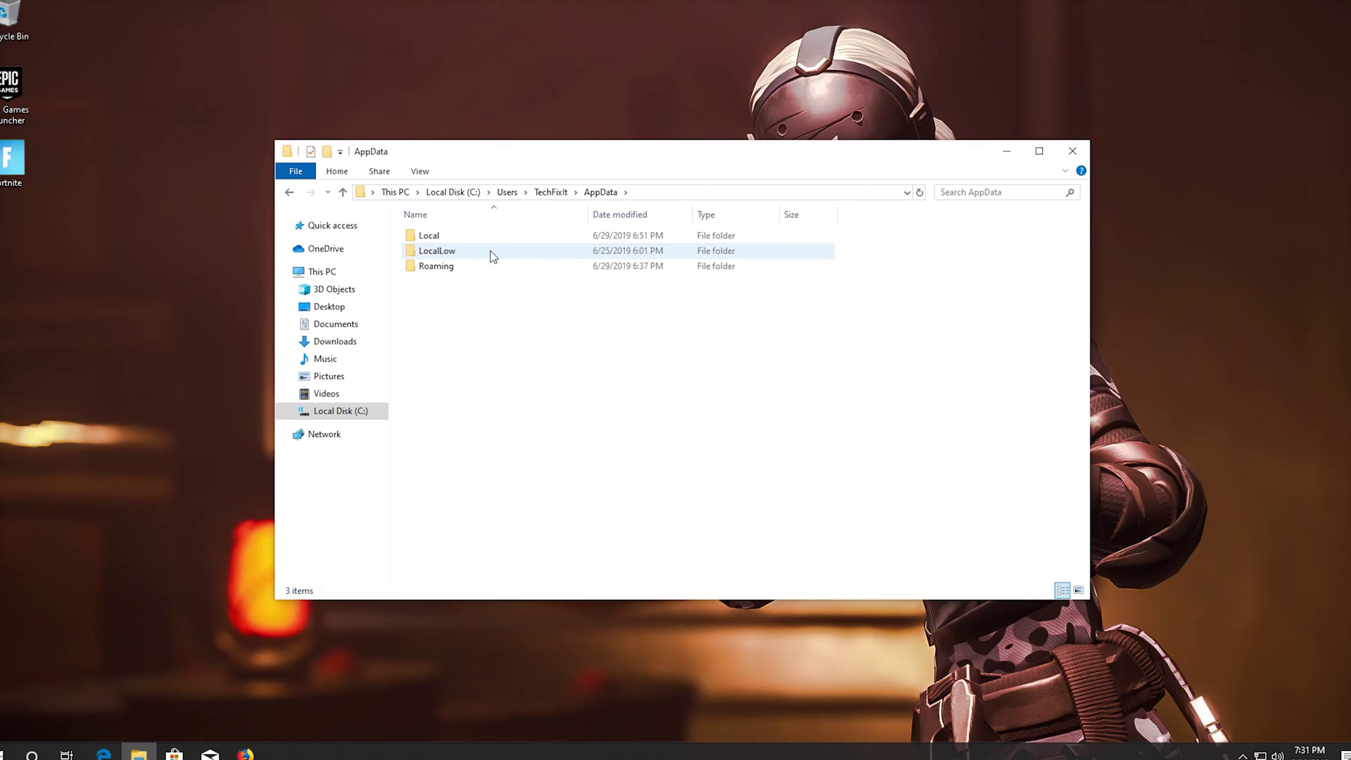
Step: Open the Saved folder inside Local > EpicGamesLauncher
left_click(408, 241)
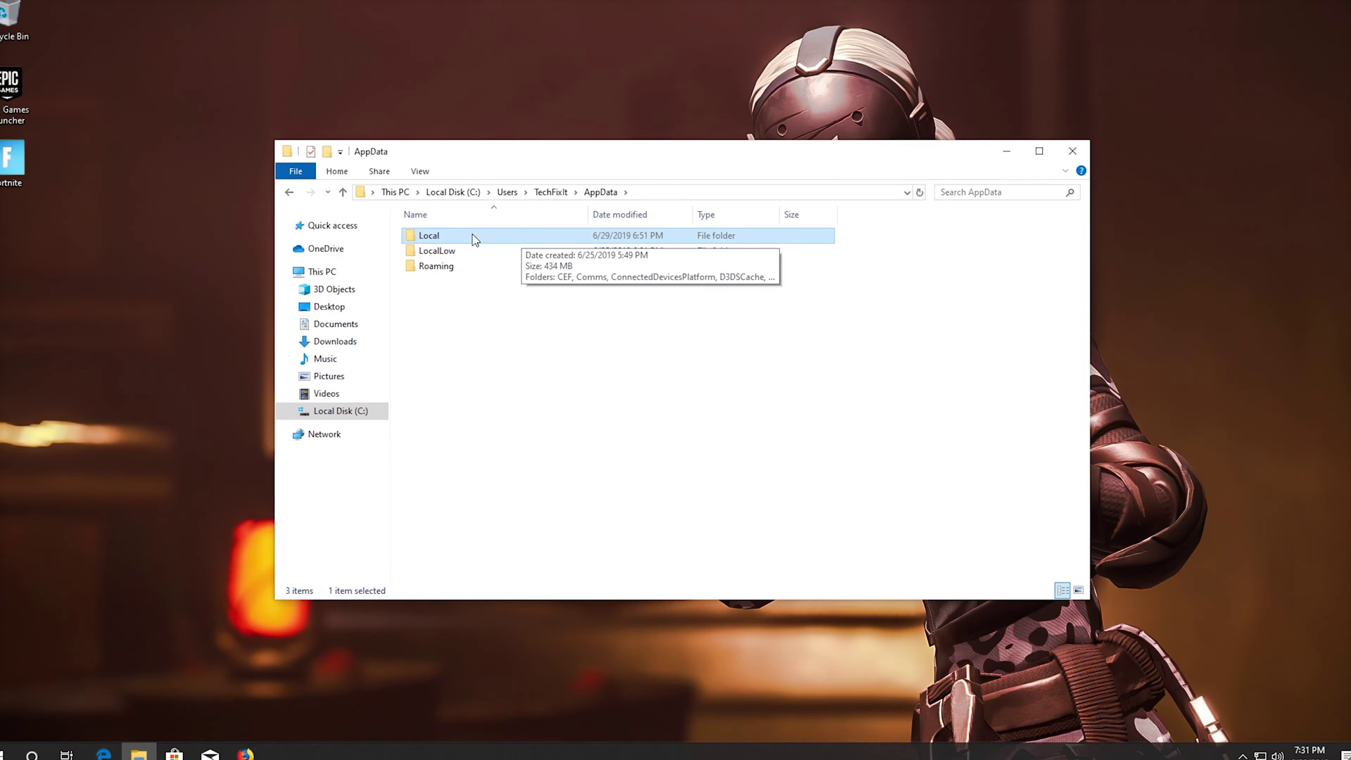
double_click(473, 236)
left_click(477, 296)
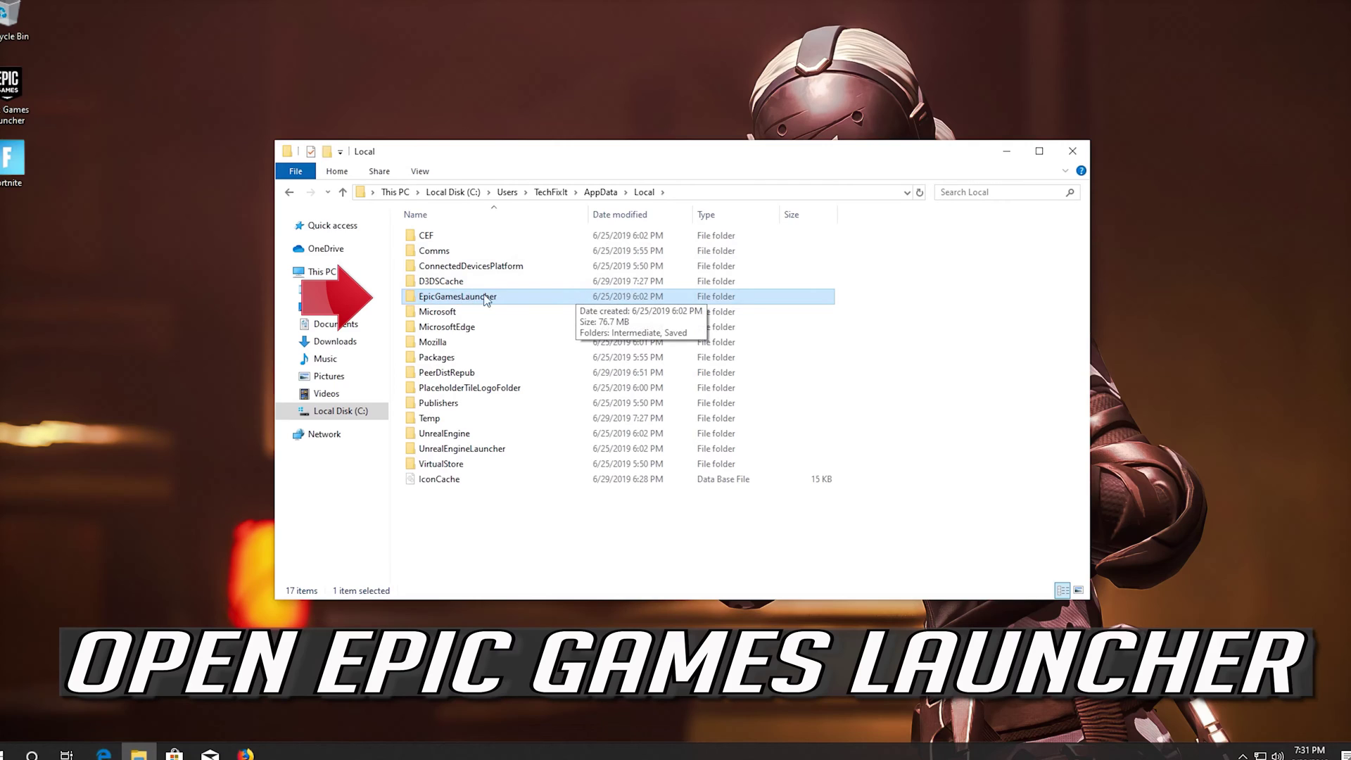
double_click(540, 303)
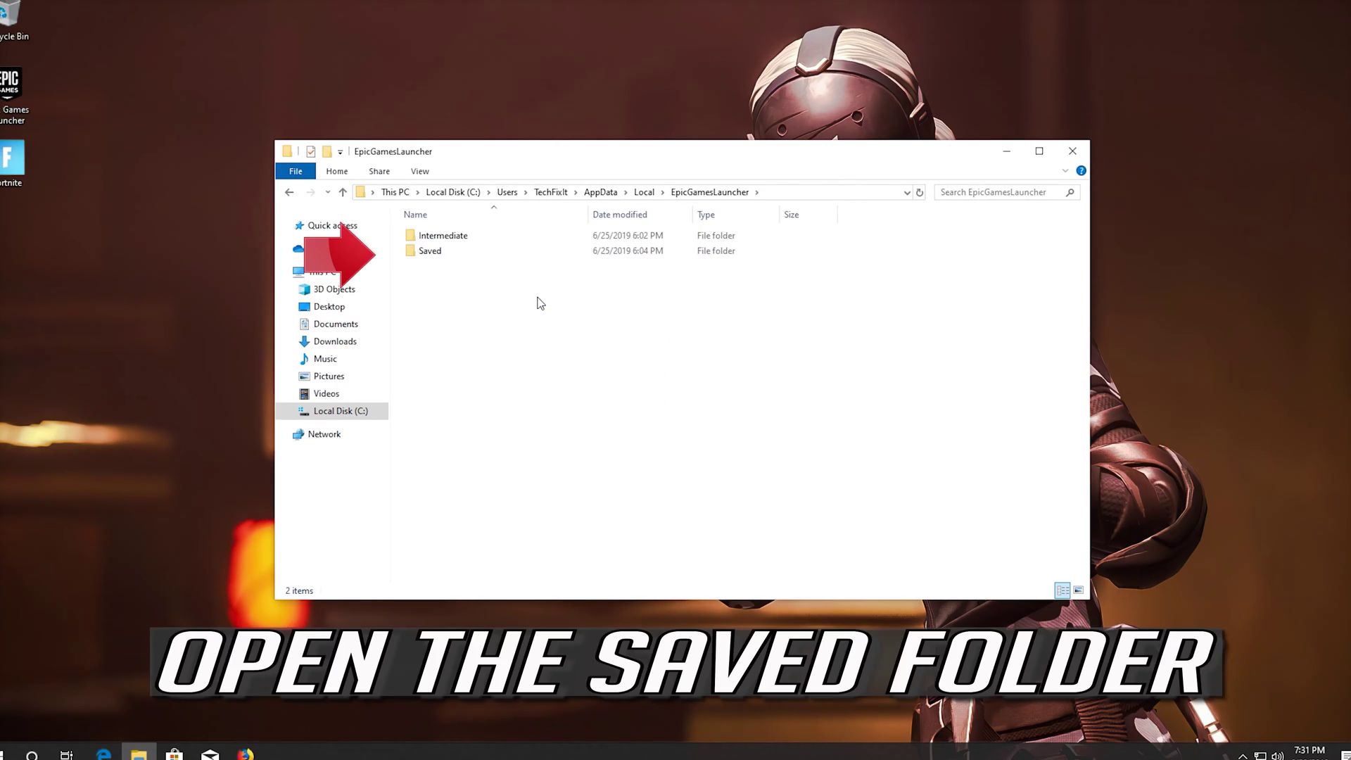
left_click(432, 252)
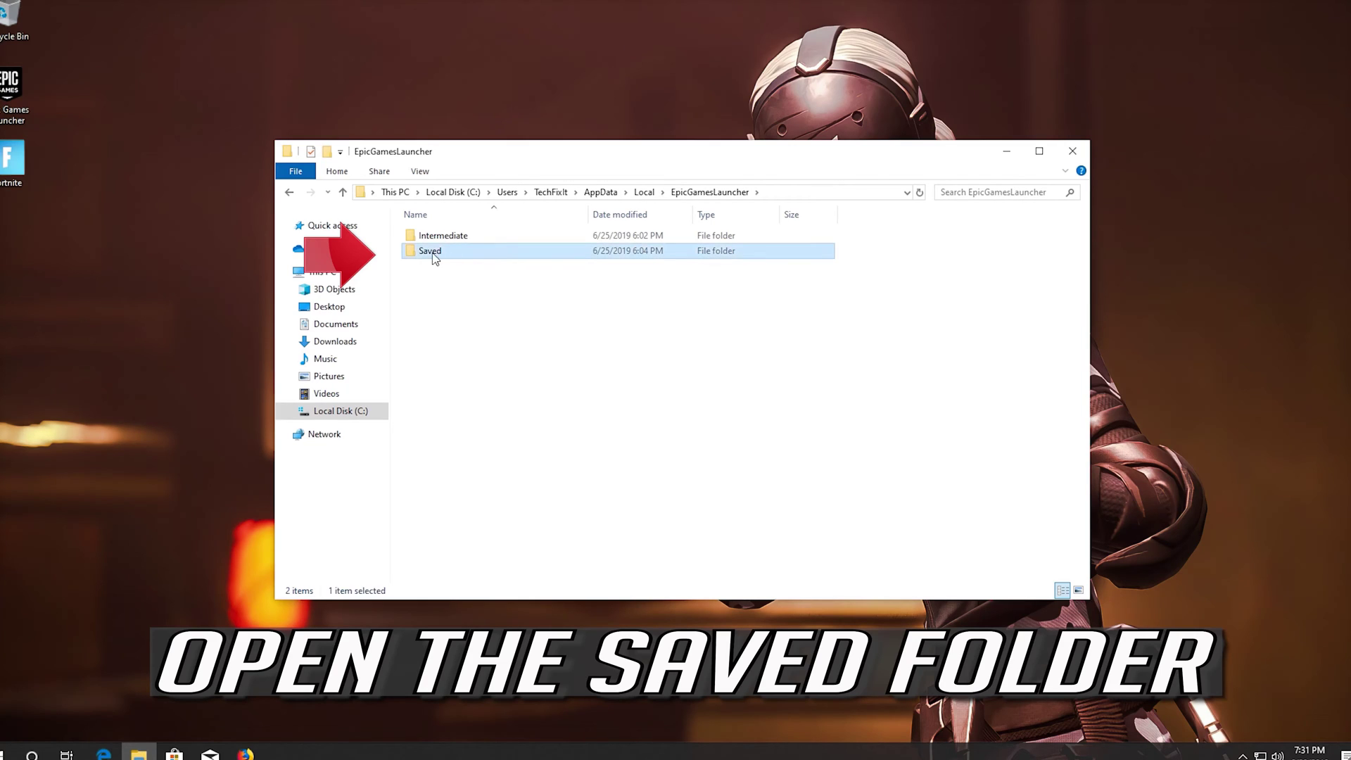
double_click(504, 255)
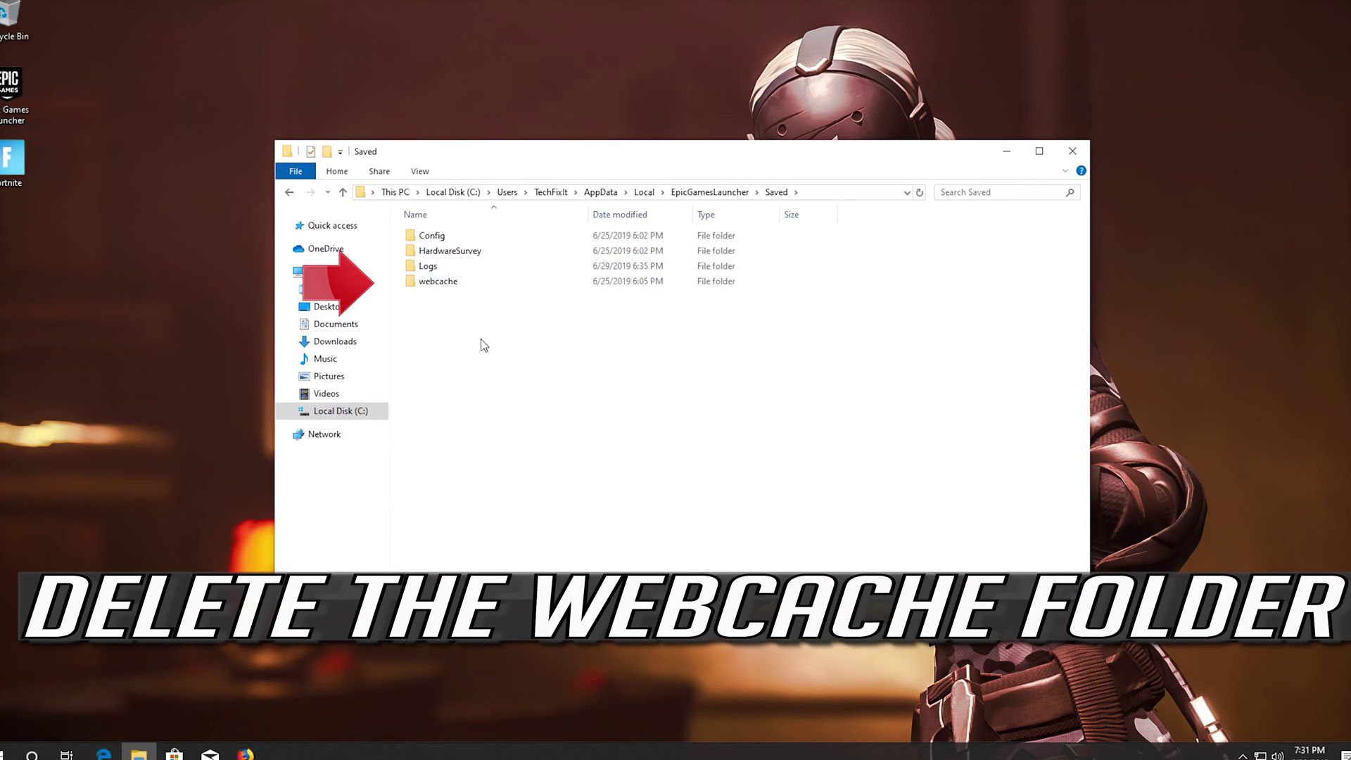
Step: Delete the webcache folder, close File Explorer, and start the Epic Games Launcher from the desktop
left_click_drag(481, 340, 438, 285)
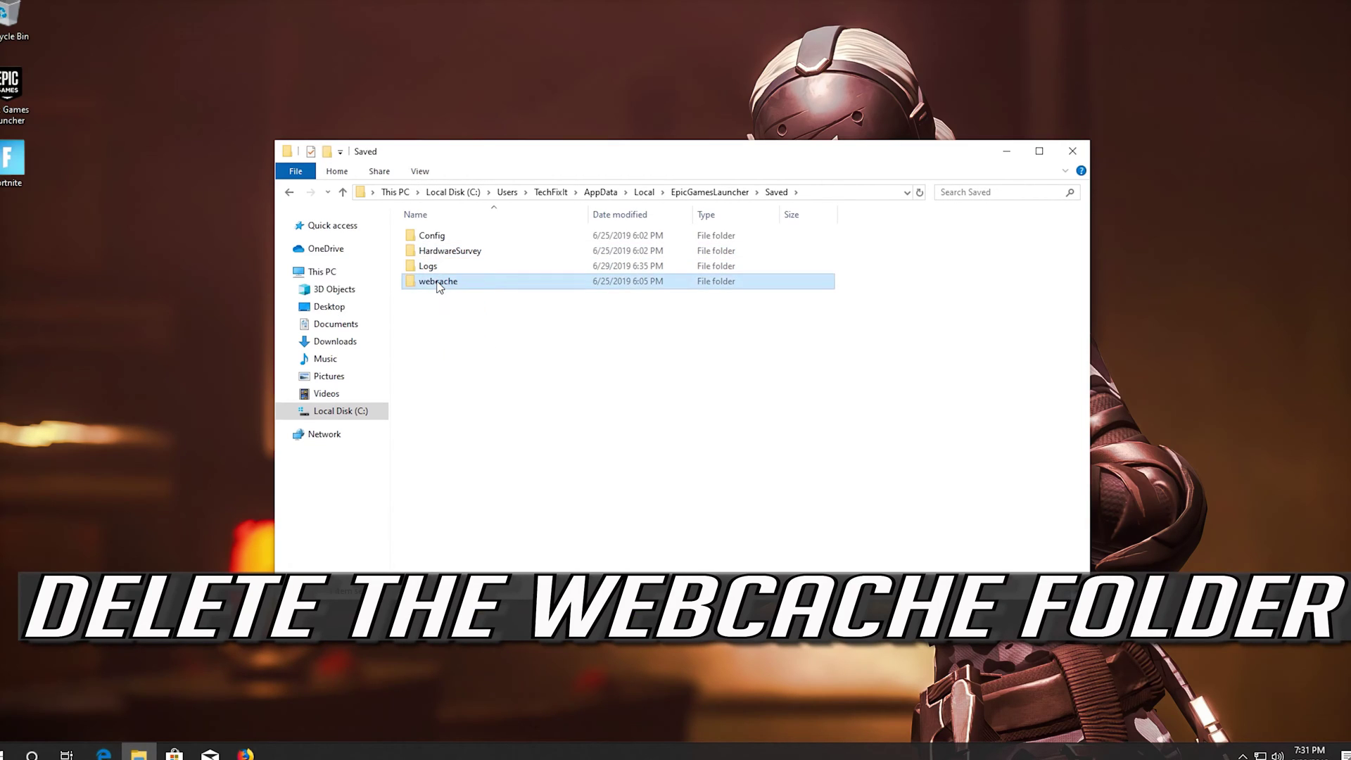
key("Delete")
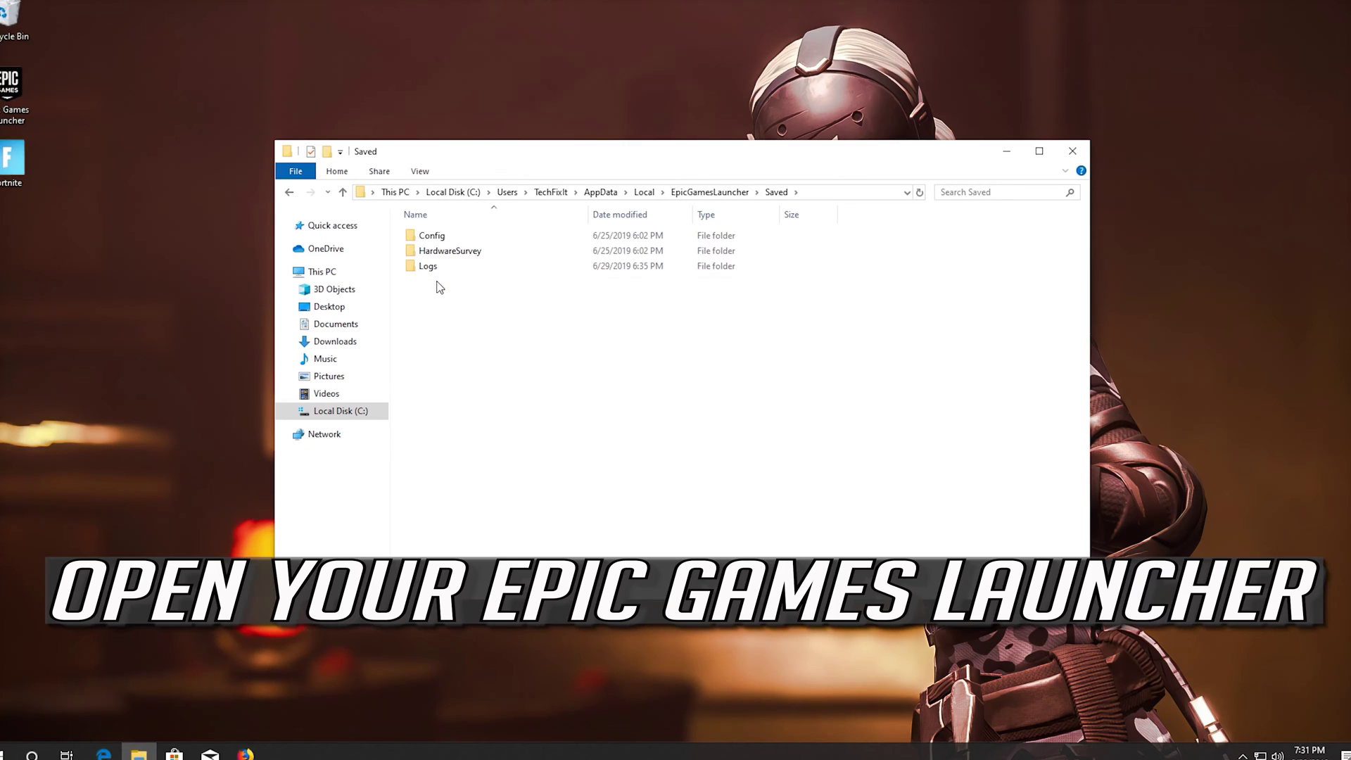
left_click(1071, 151)
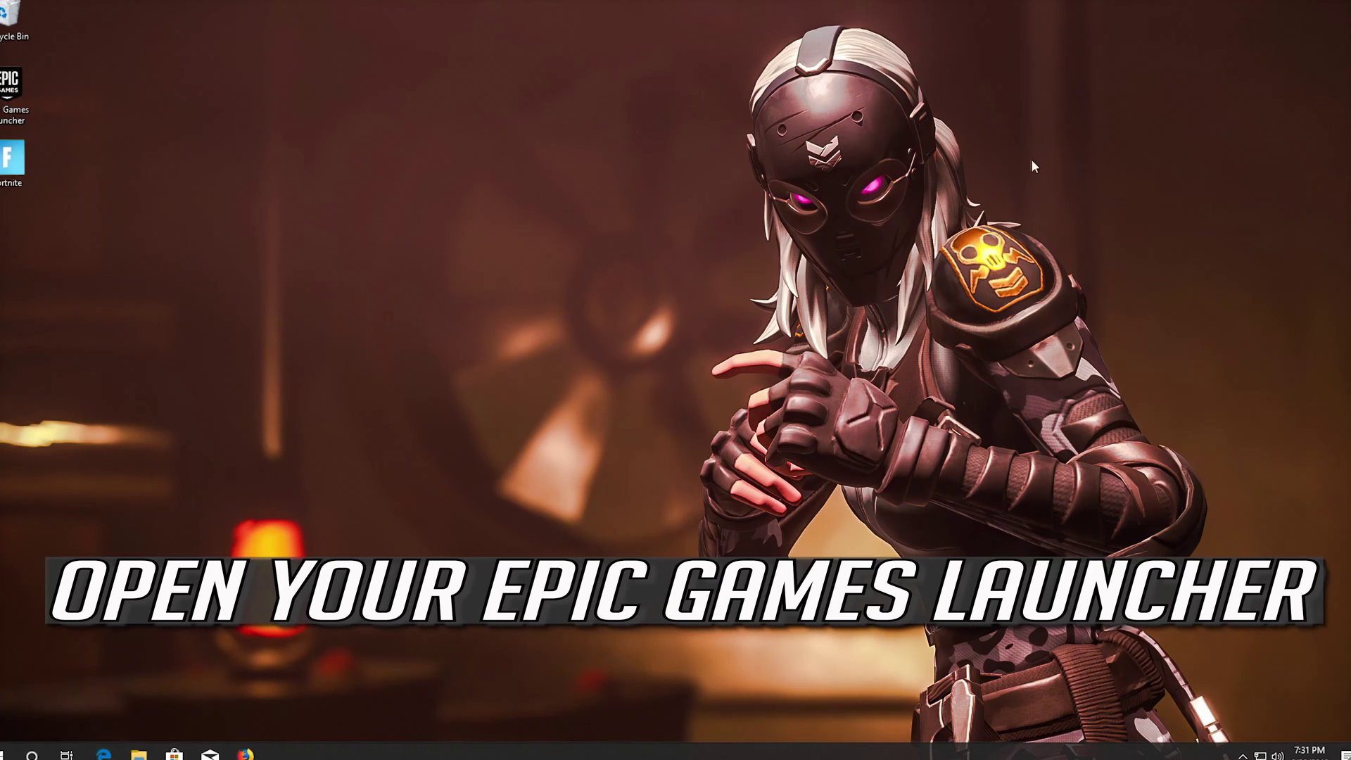
double_click(25, 92)
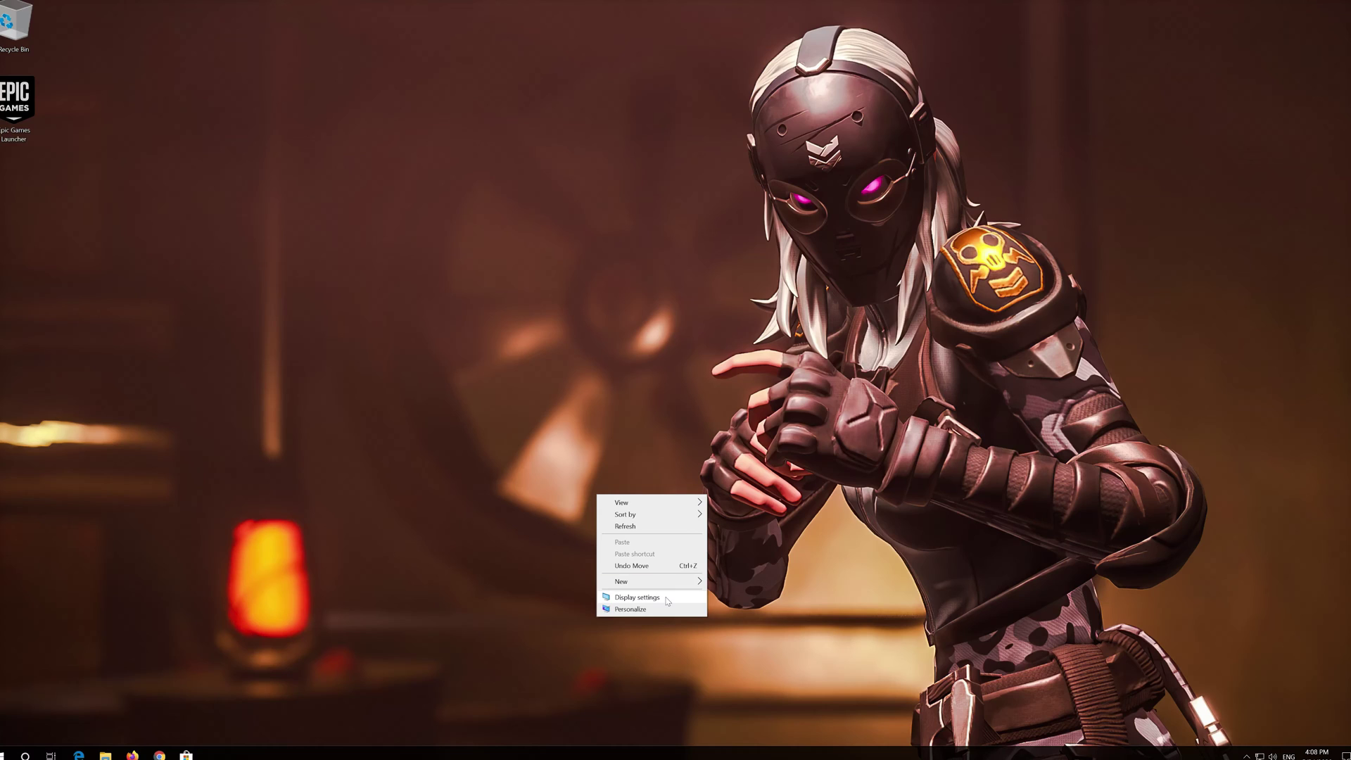
Step: Set the Windows display resolution to 1024 × 768, keep the changes, and put the Settings window away
left_click(637, 597)
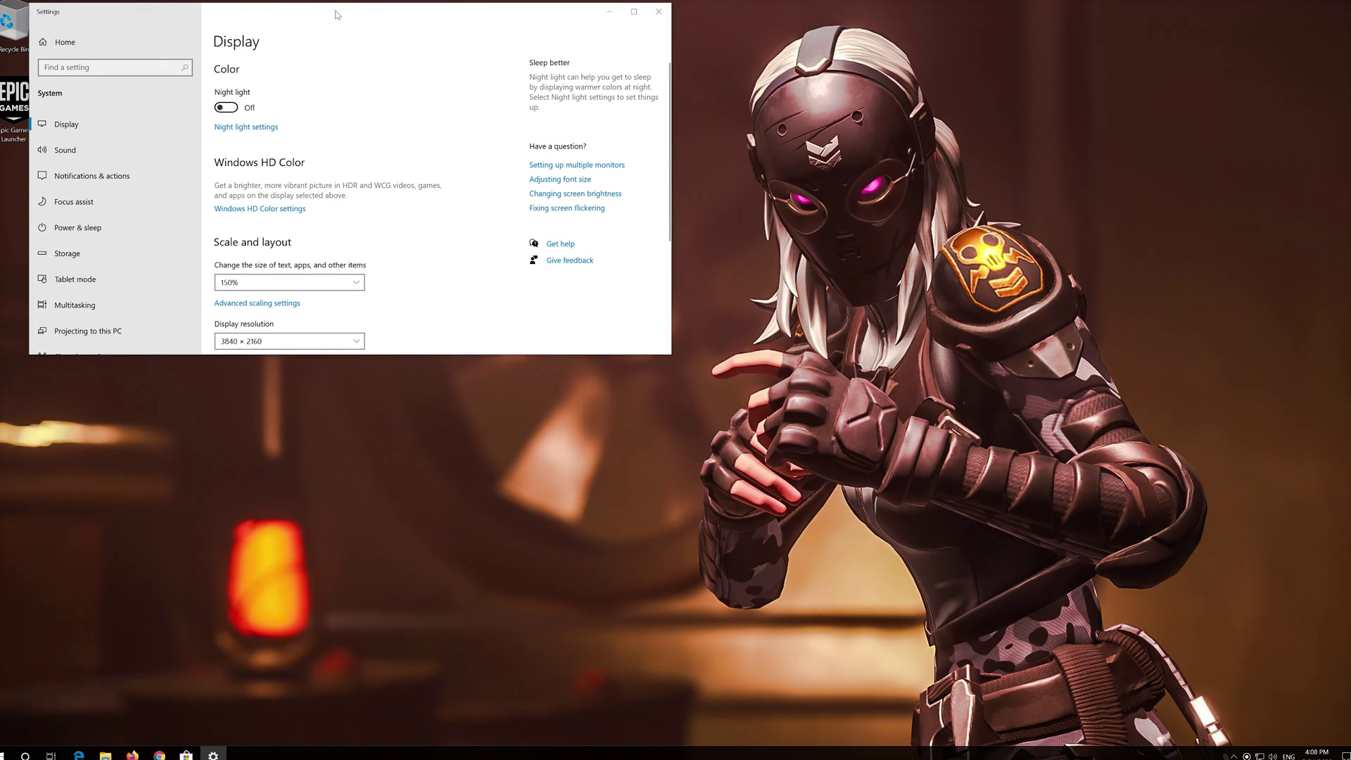
left_click_drag(335, 14, 605, 165)
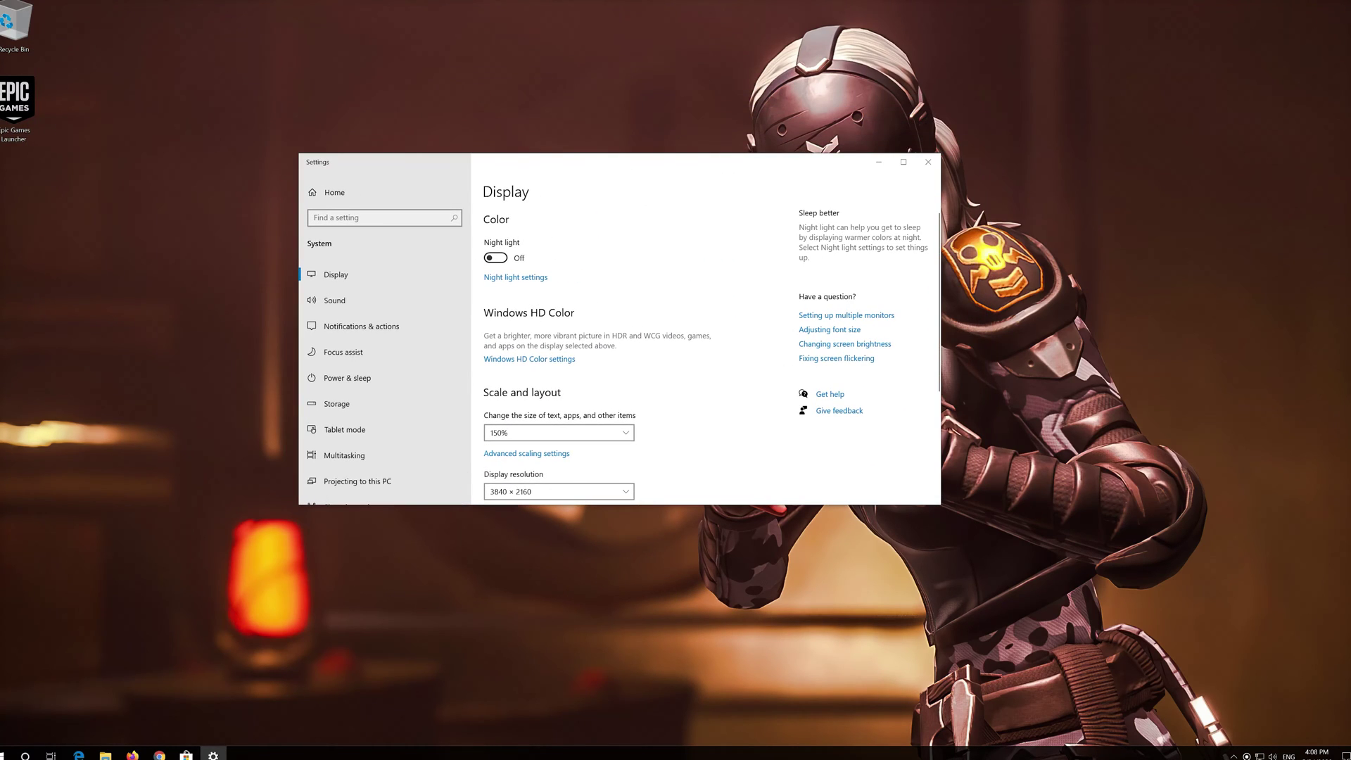
left_click(568, 495)
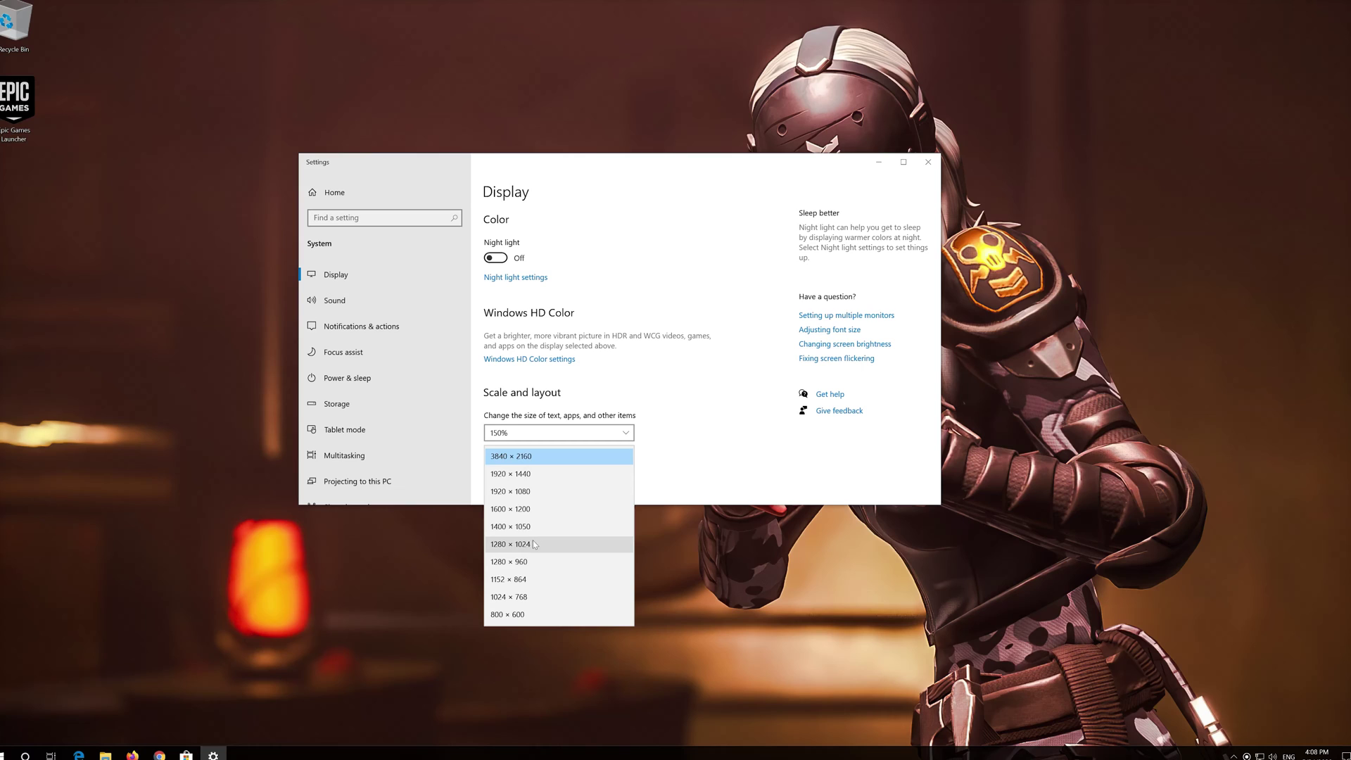
left_click(510, 597)
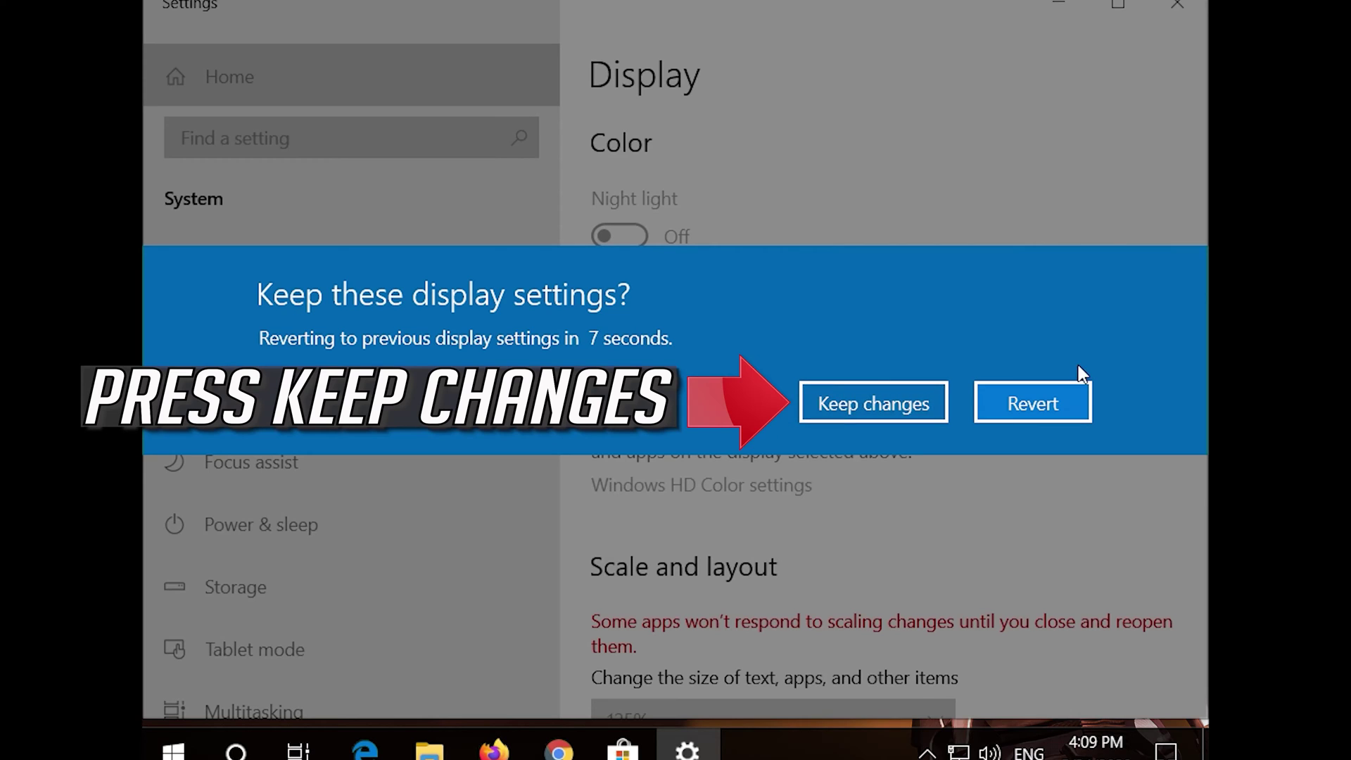
left_click(931, 401)
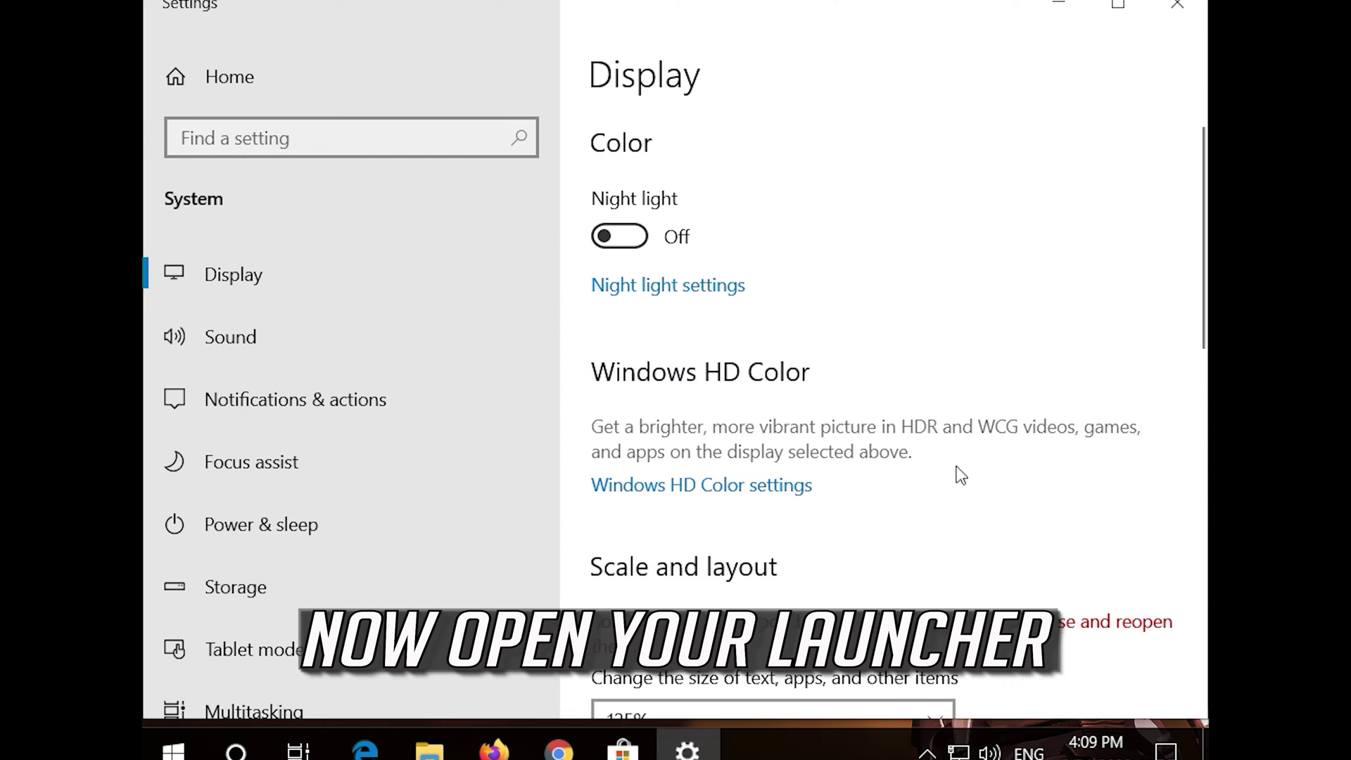
key("alt+F4")
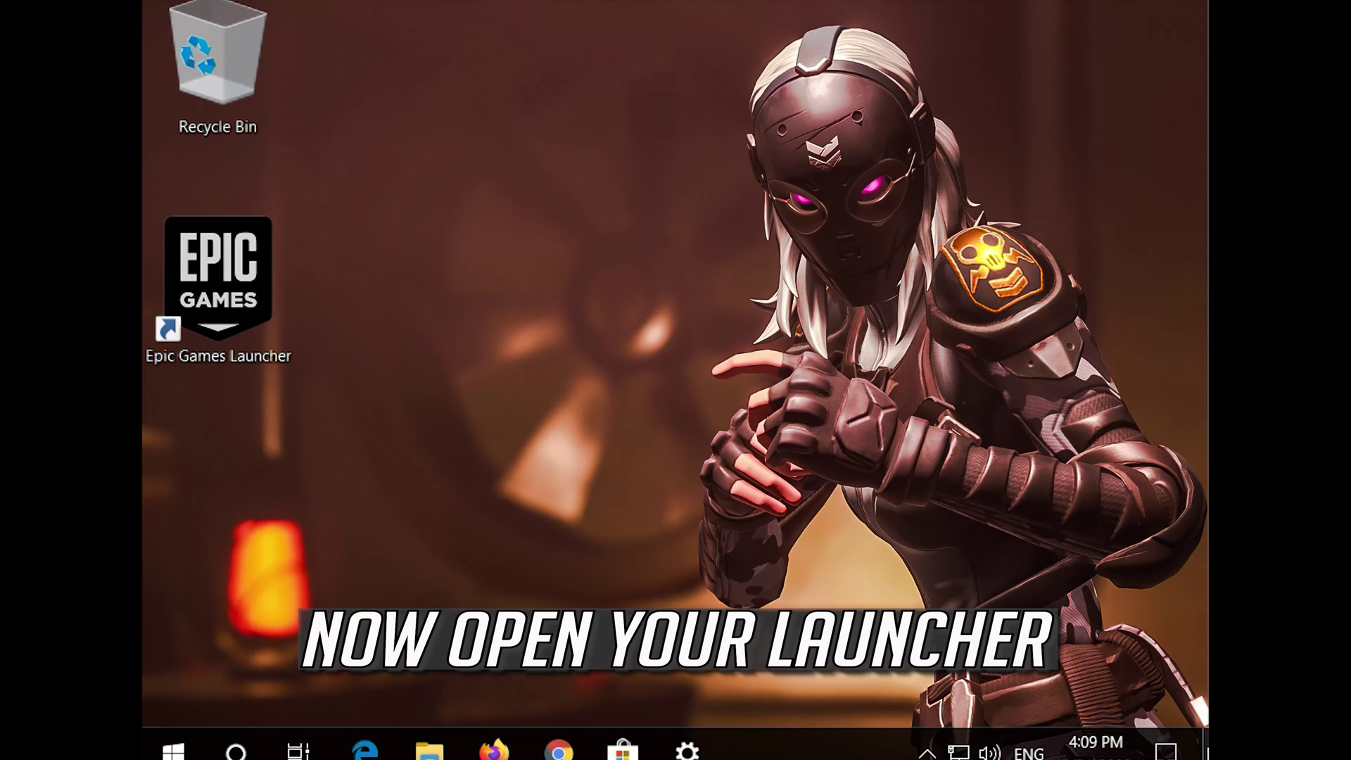
Step: Start the Epic Games Launcher from the desktop, dismiss the Civilization VI notification, and reposition the launcher window
double_click(187, 314)
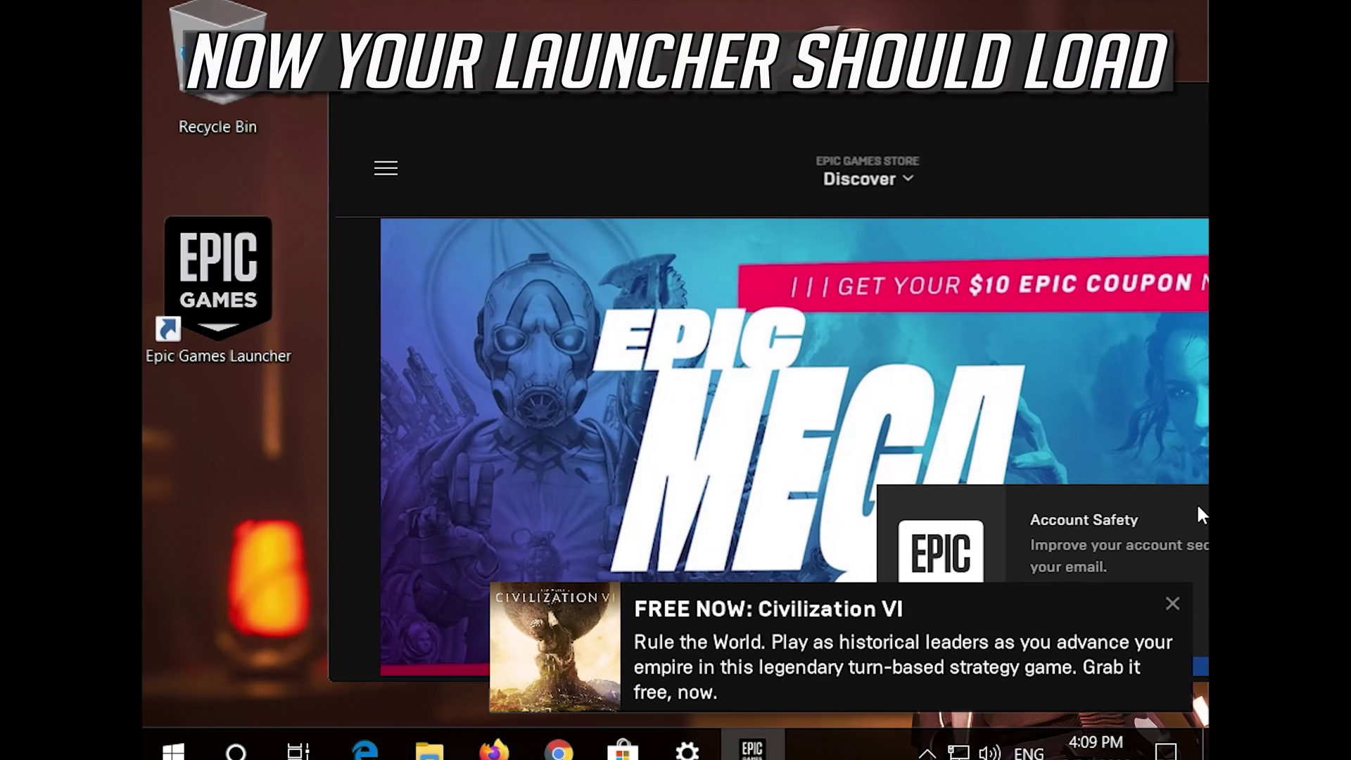
left_click(1174, 599)
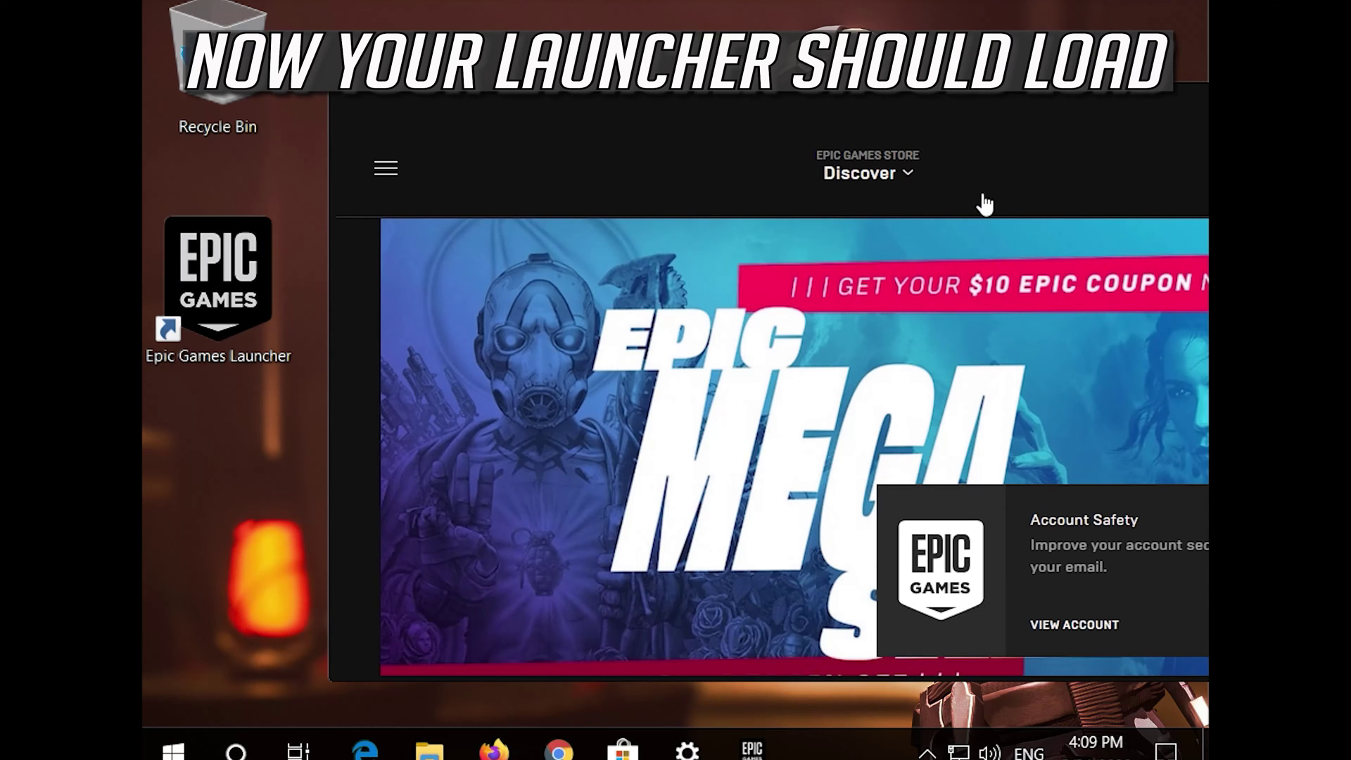
left_click_drag(929, 125, 869, 134)
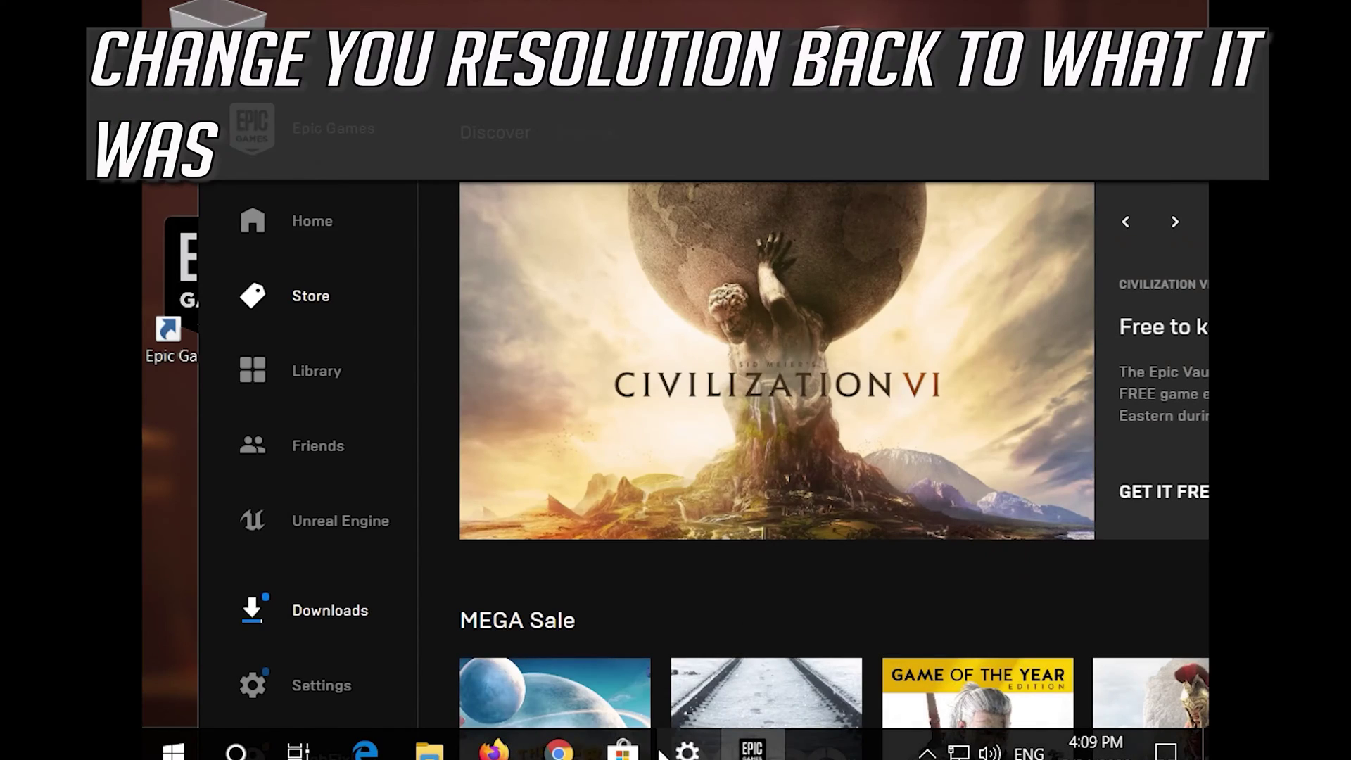
Step: Bring back the Windows display settings and open the list of available display resolutions
left_click(689, 752)
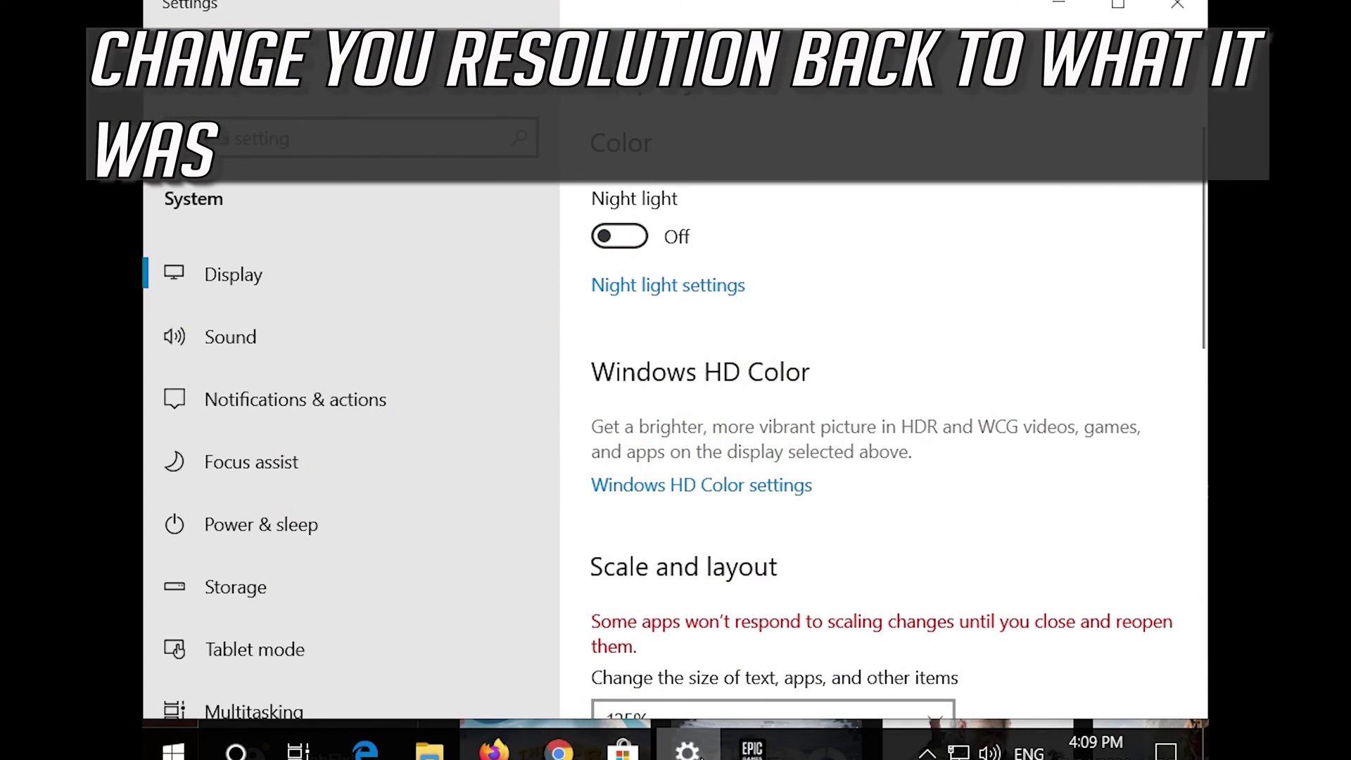
scroll(895, 458, "down", 5)
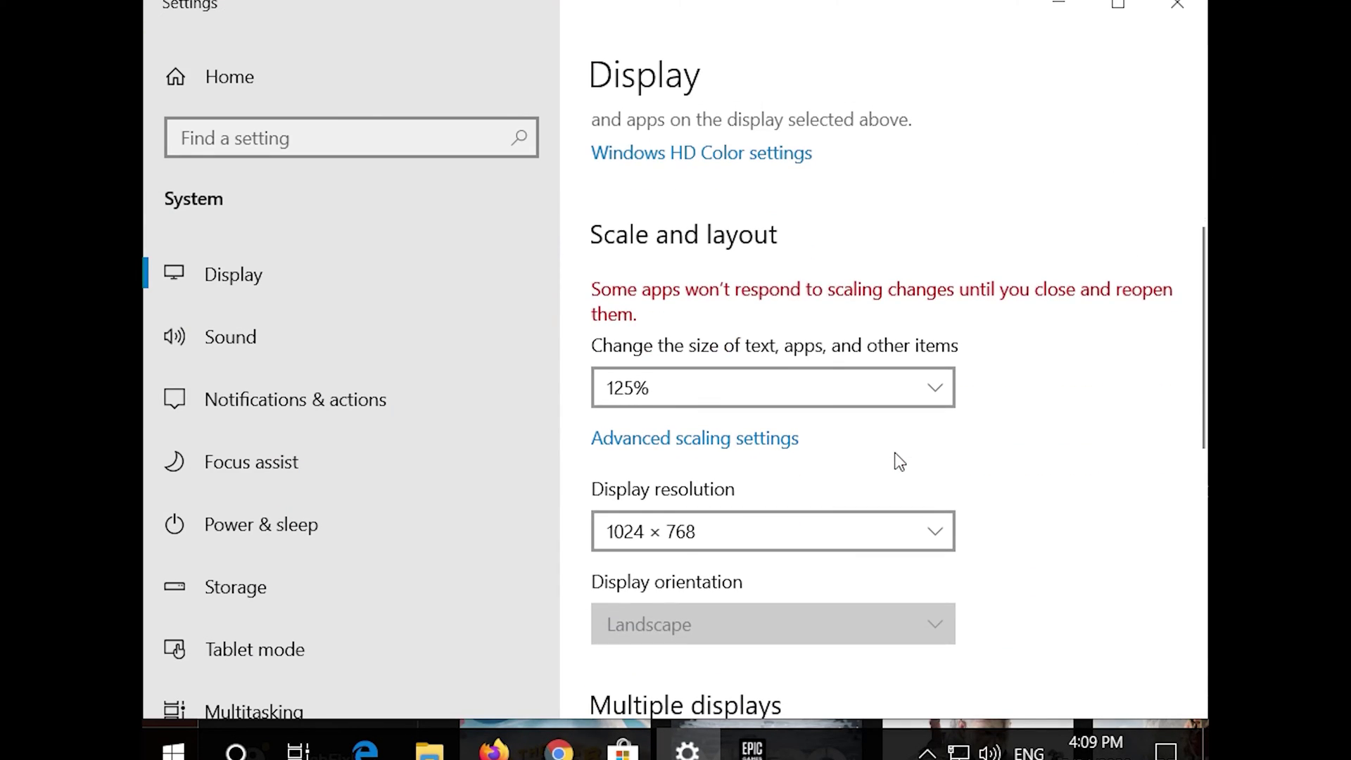
left_click(751, 543)
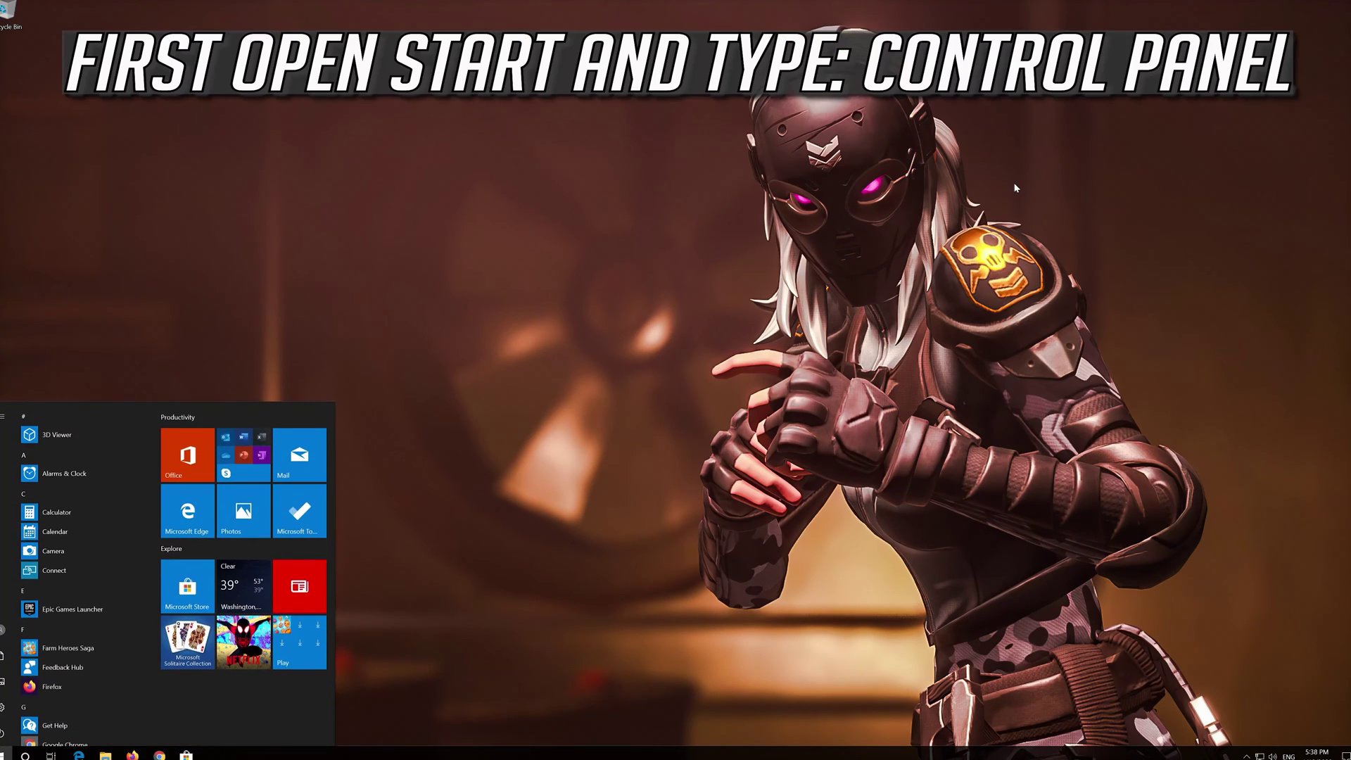
Step: Find and open Control Panel, and go through Network and Sharing Center to the network adapter settings
type("control panel")
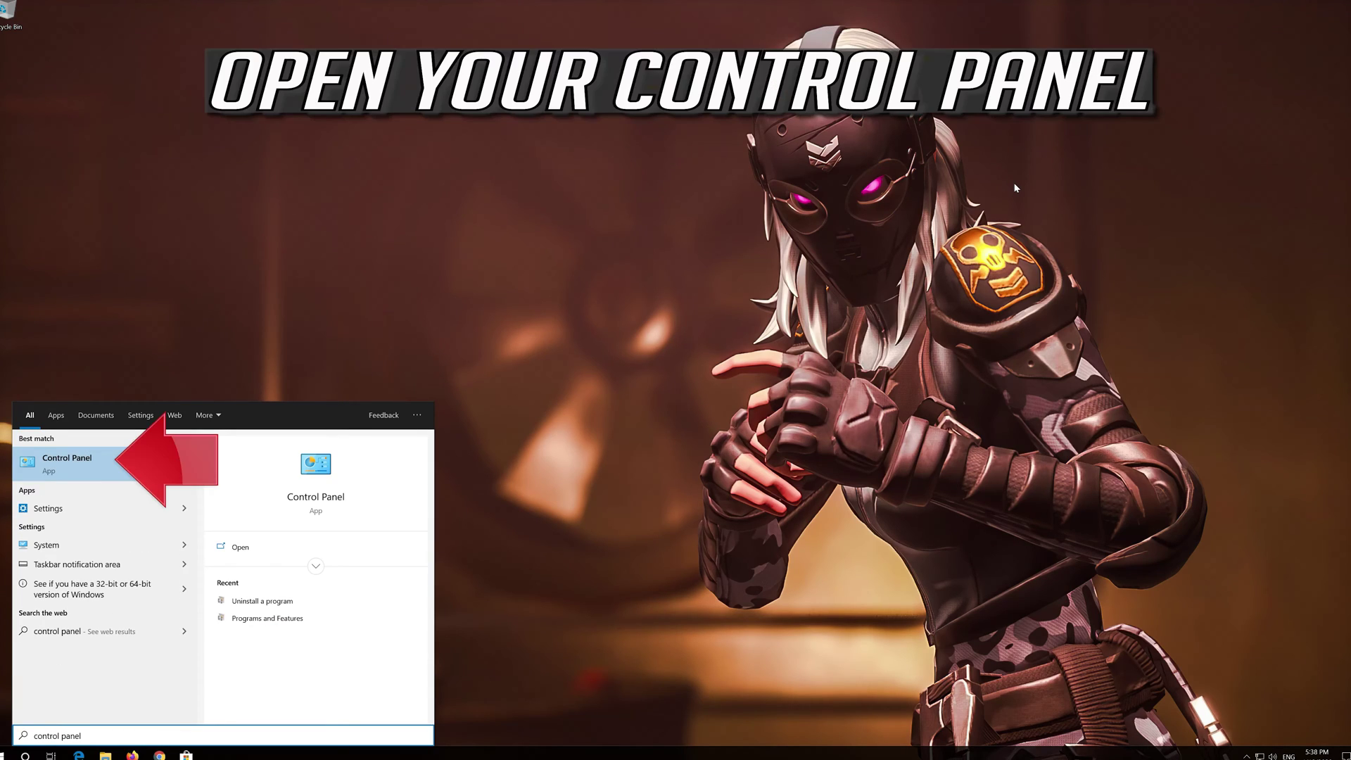
left_click(129, 470)
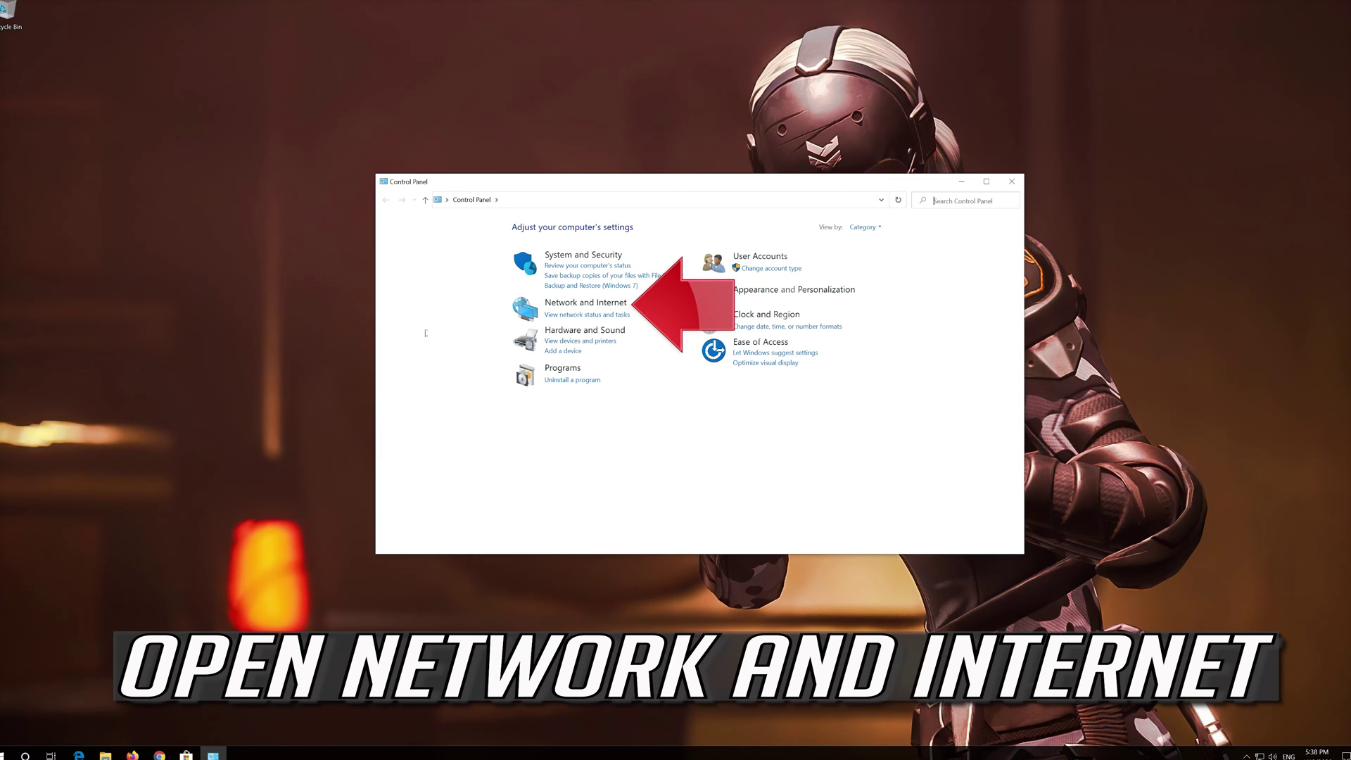
left_click(597, 307)
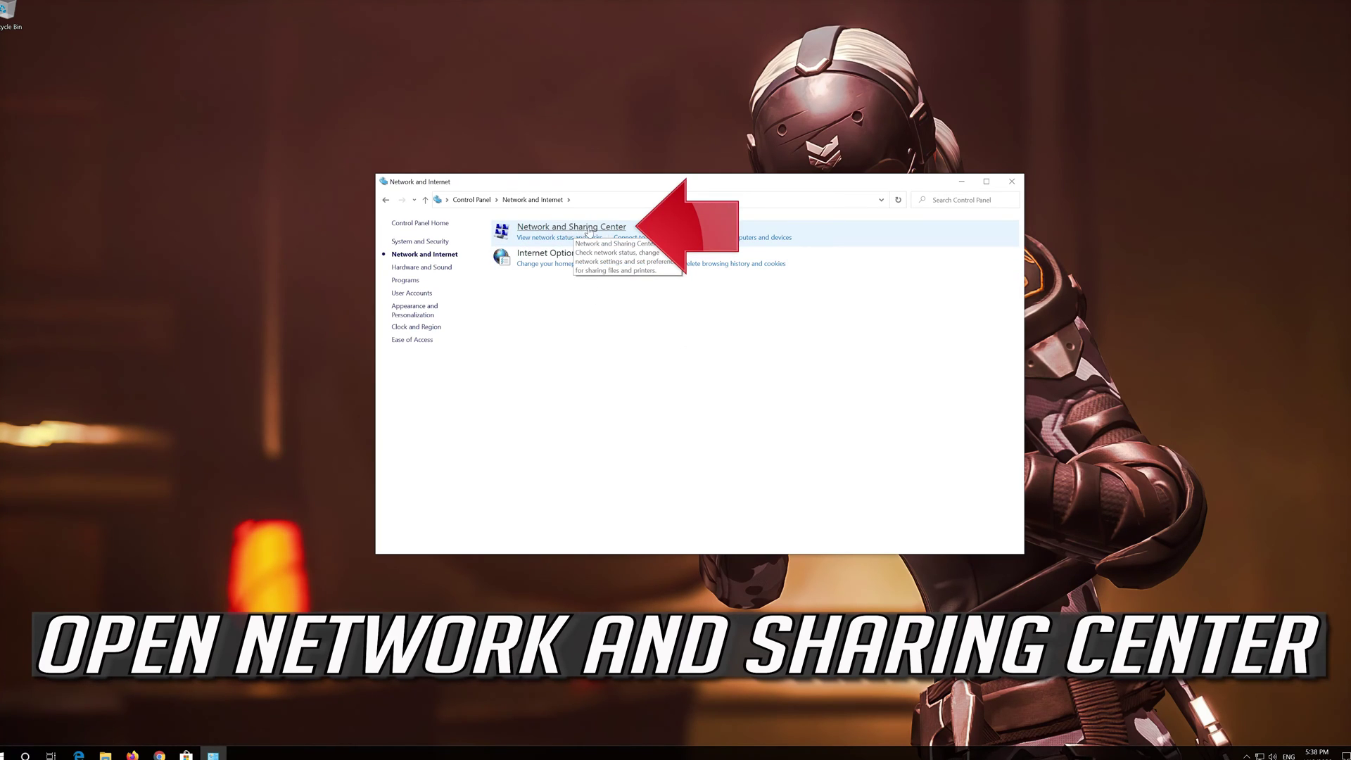
left_click(588, 232)
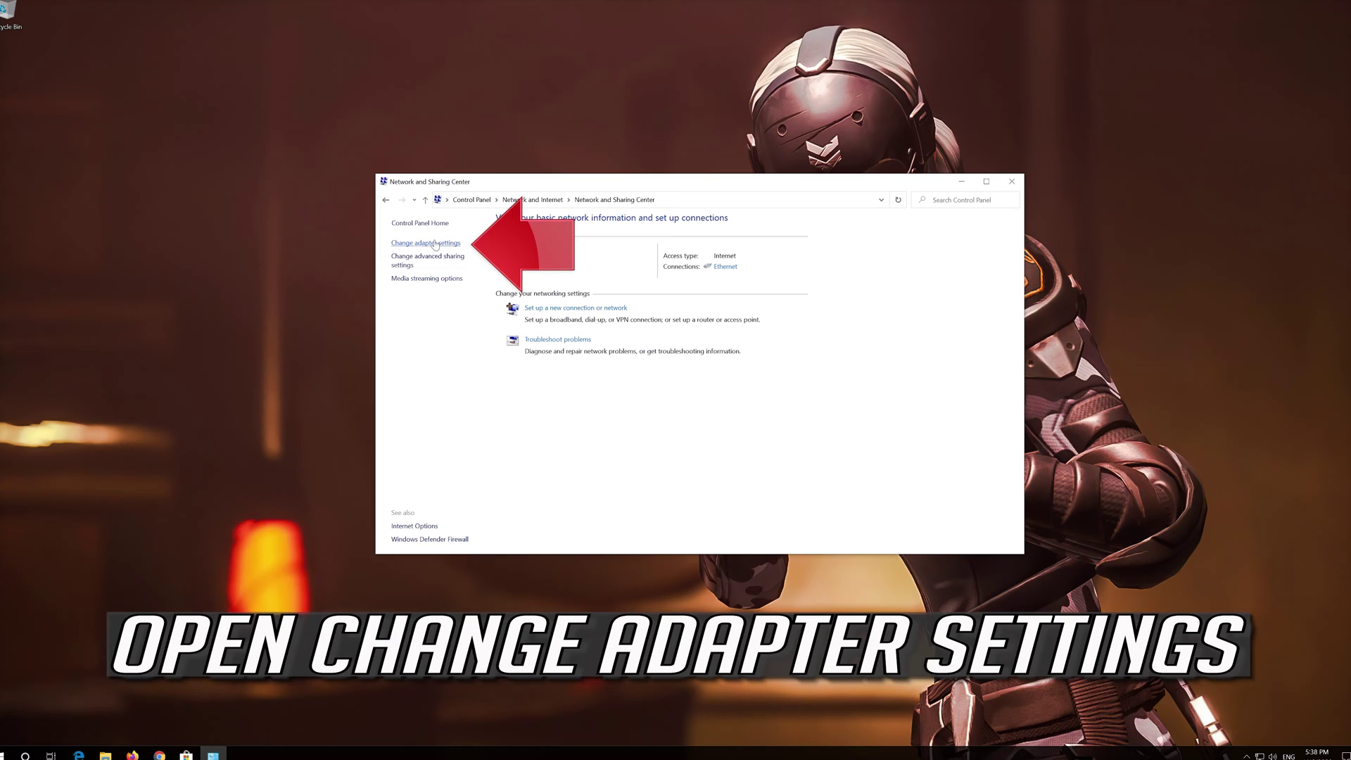
left_click(426, 244)
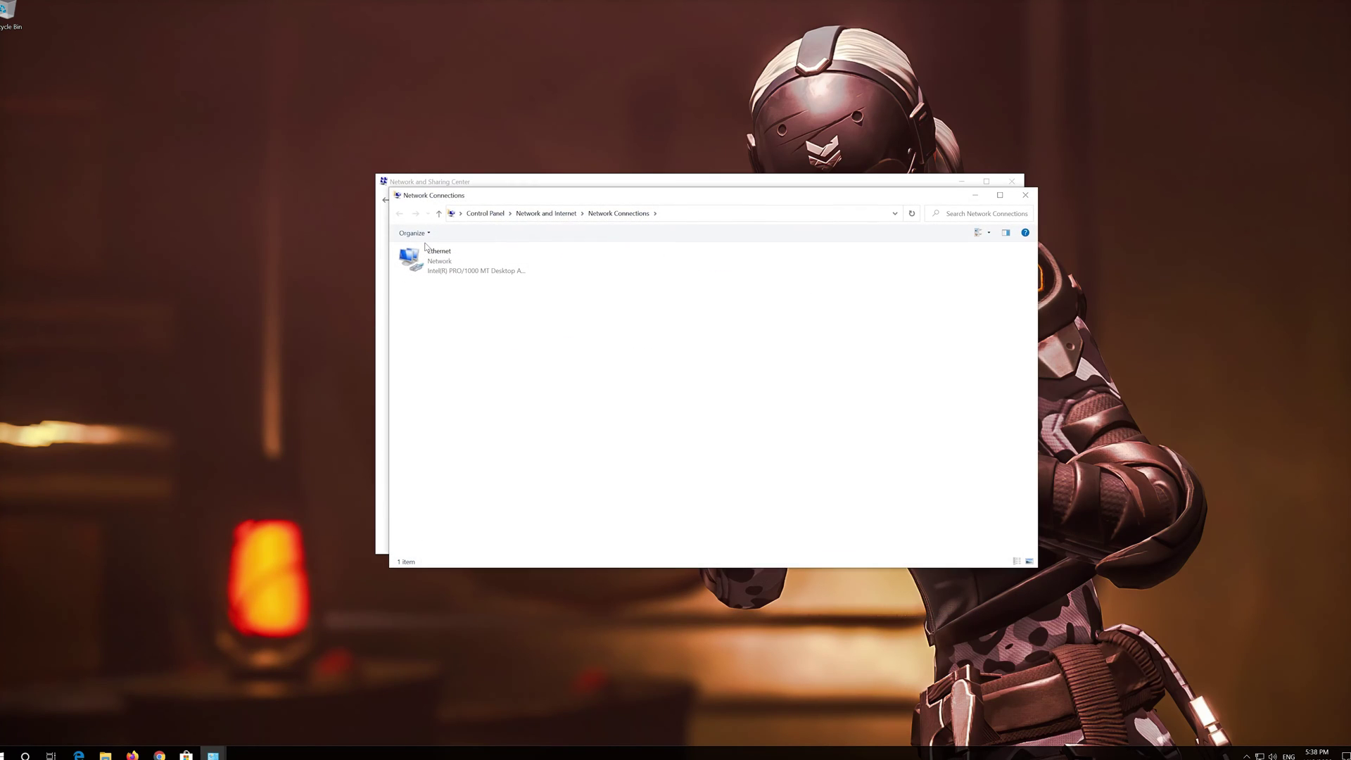
Step: Open the Ethernet adapter's properties and bring up the Internet Protocol Version 4 (TCP/IPv4) properties
left_click(435, 259)
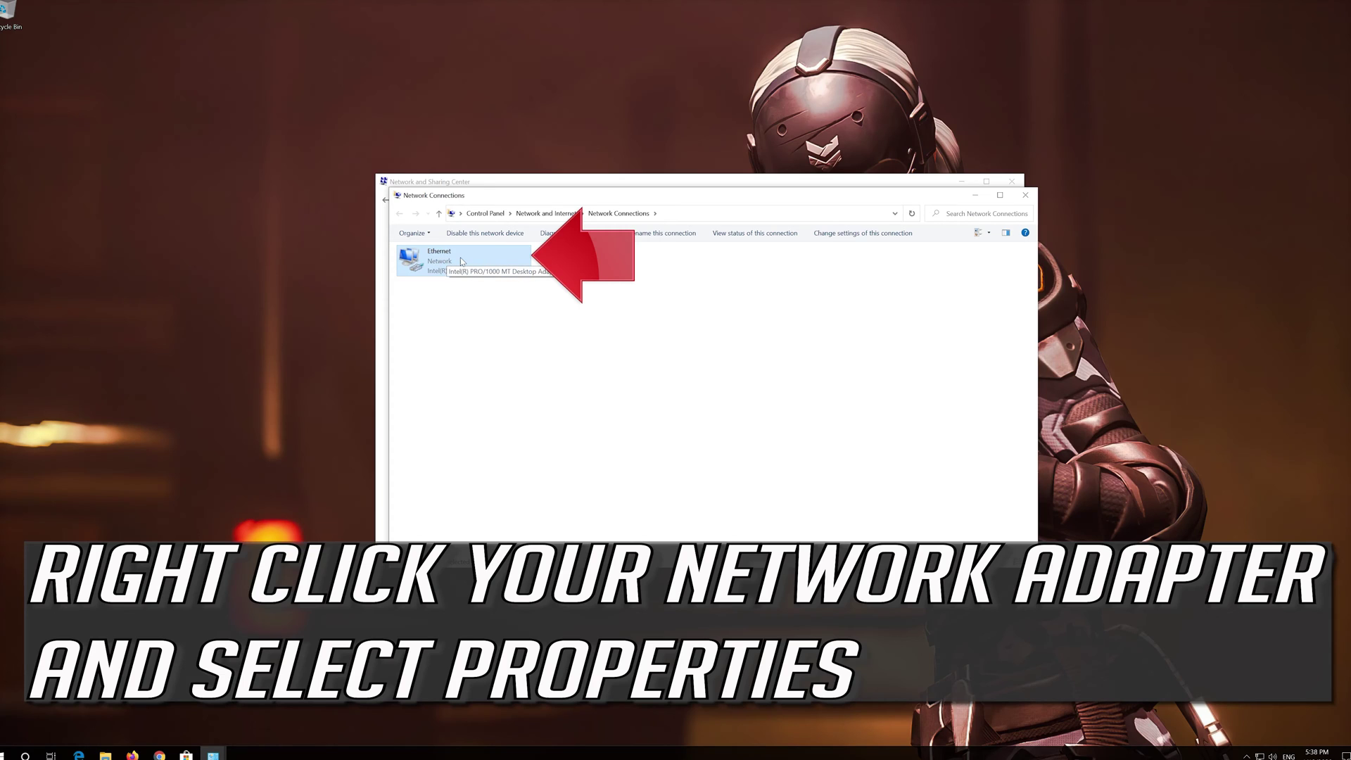
right_click(461, 258)
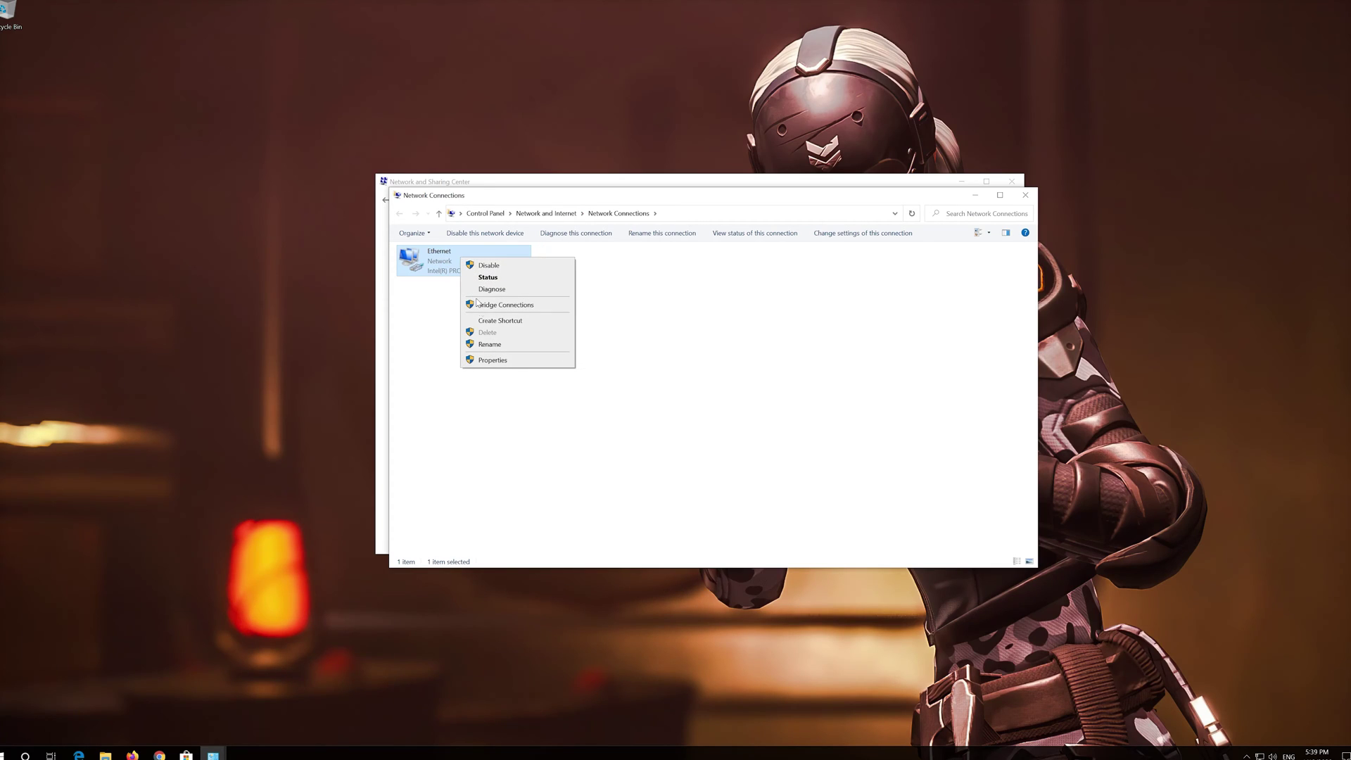
left_click(512, 360)
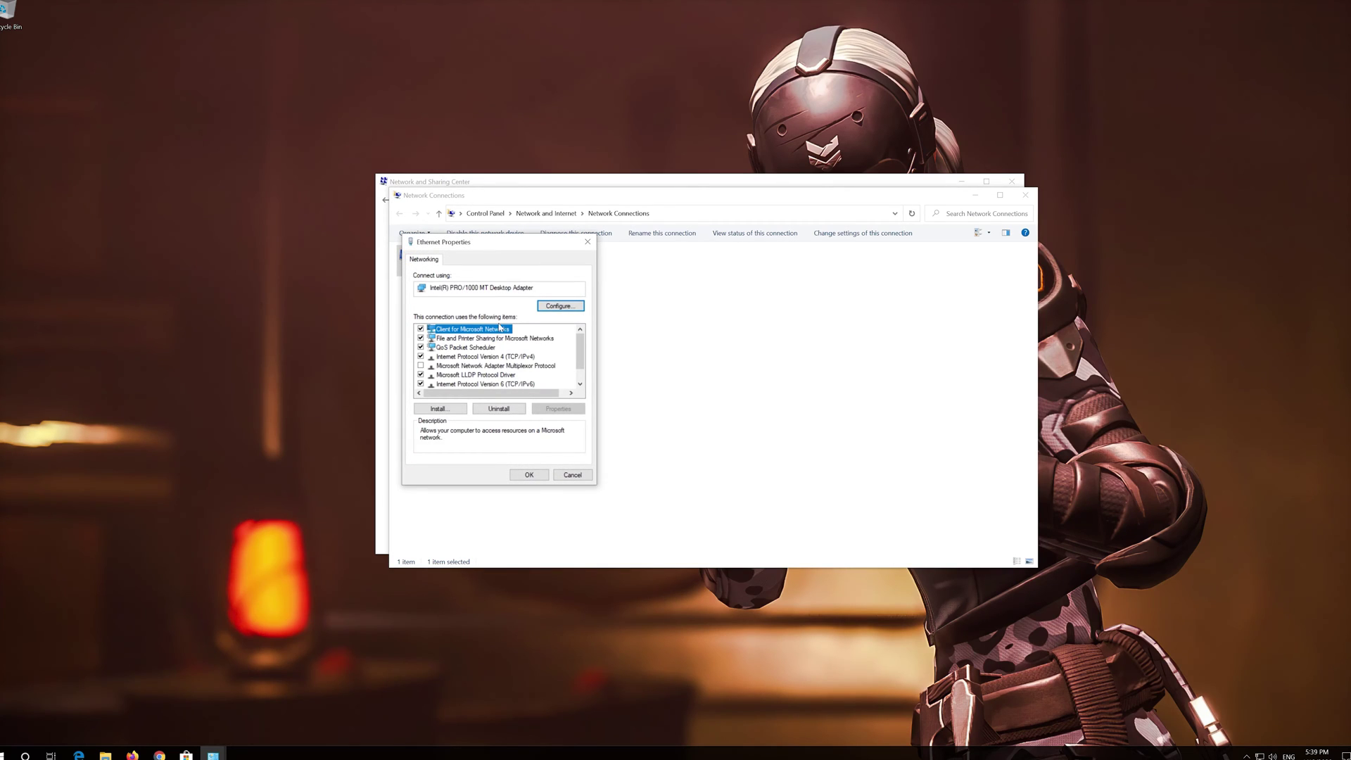
left_click_drag(496, 244, 710, 250)
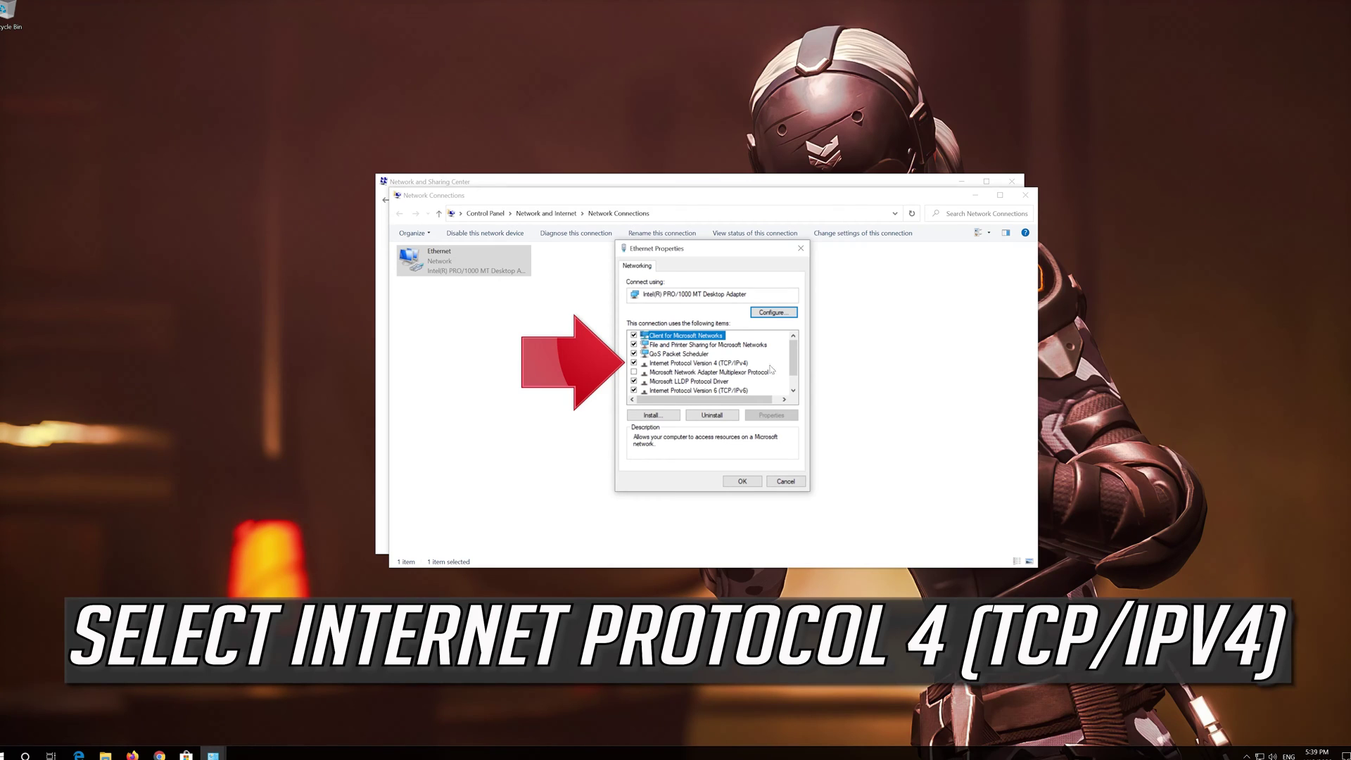
left_click(729, 364)
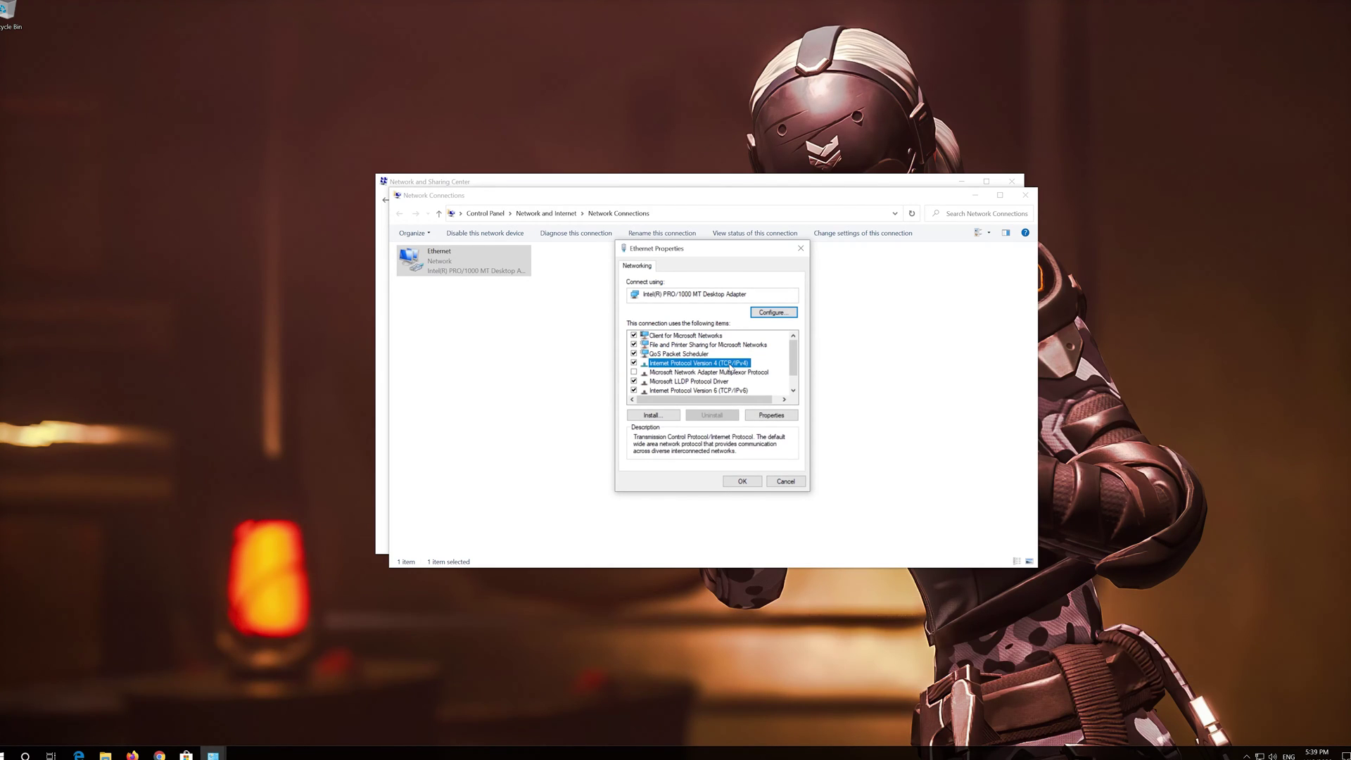
left_click(778, 418)
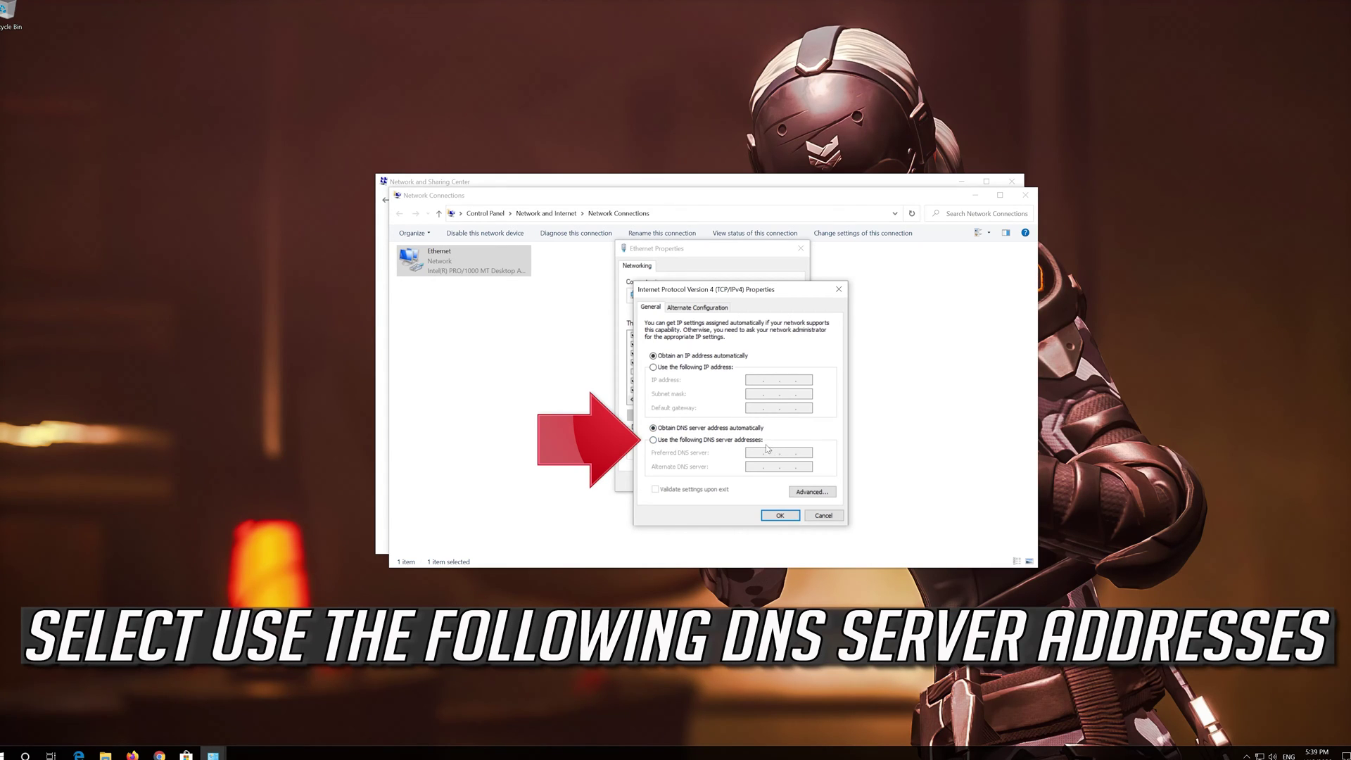
Step: Use manual DNS server addresses with 1.1.1.1 as preferred and 1.0.0.1 as alternate, and accept the IPv4 settings
left_click(653, 440)
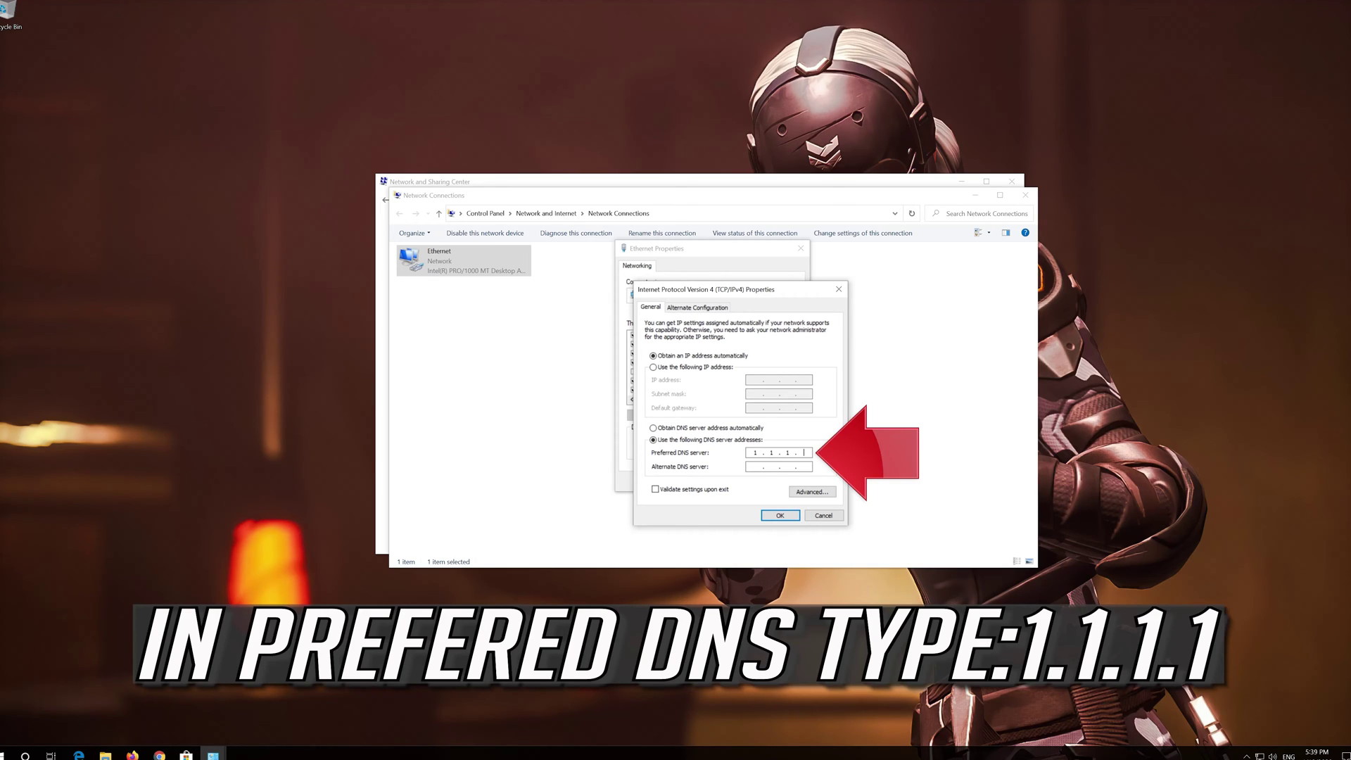
type("1")
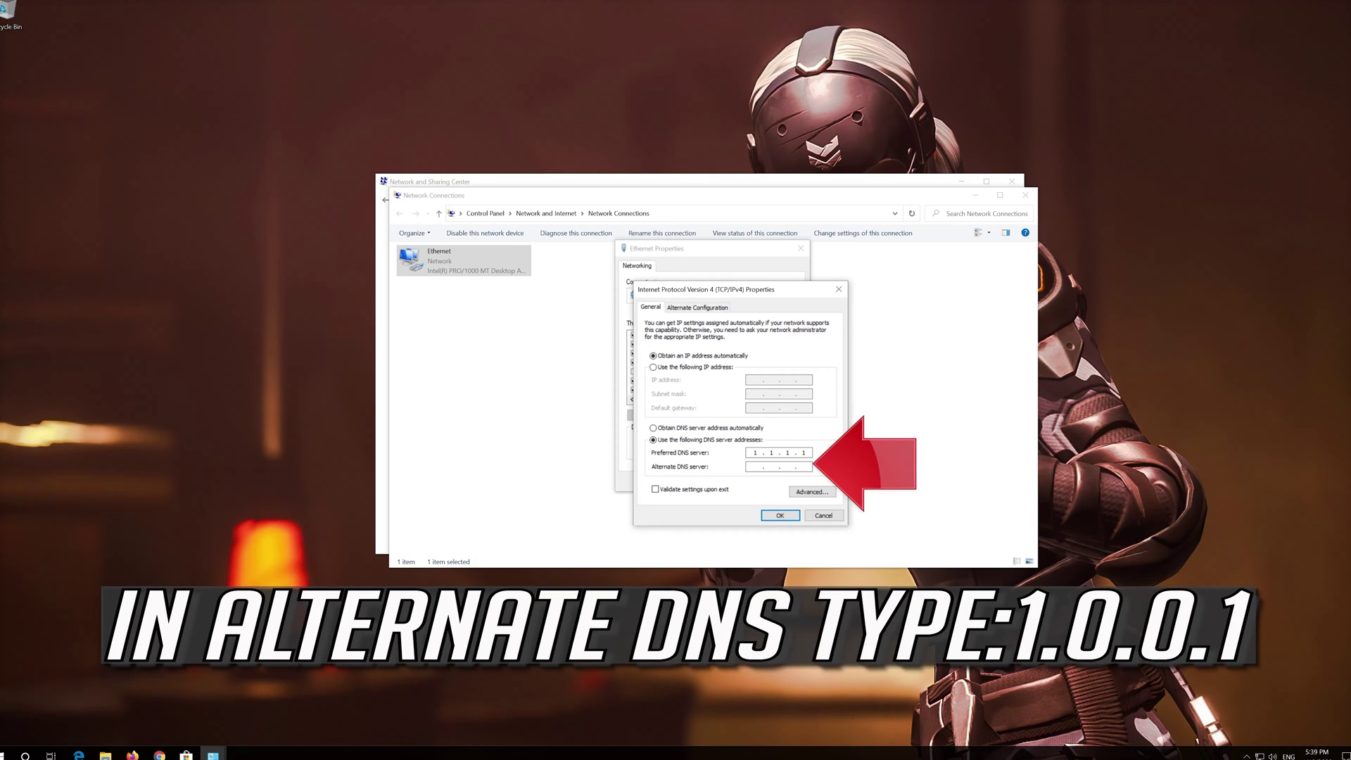
left_click(754, 465)
type("1.0.0.")
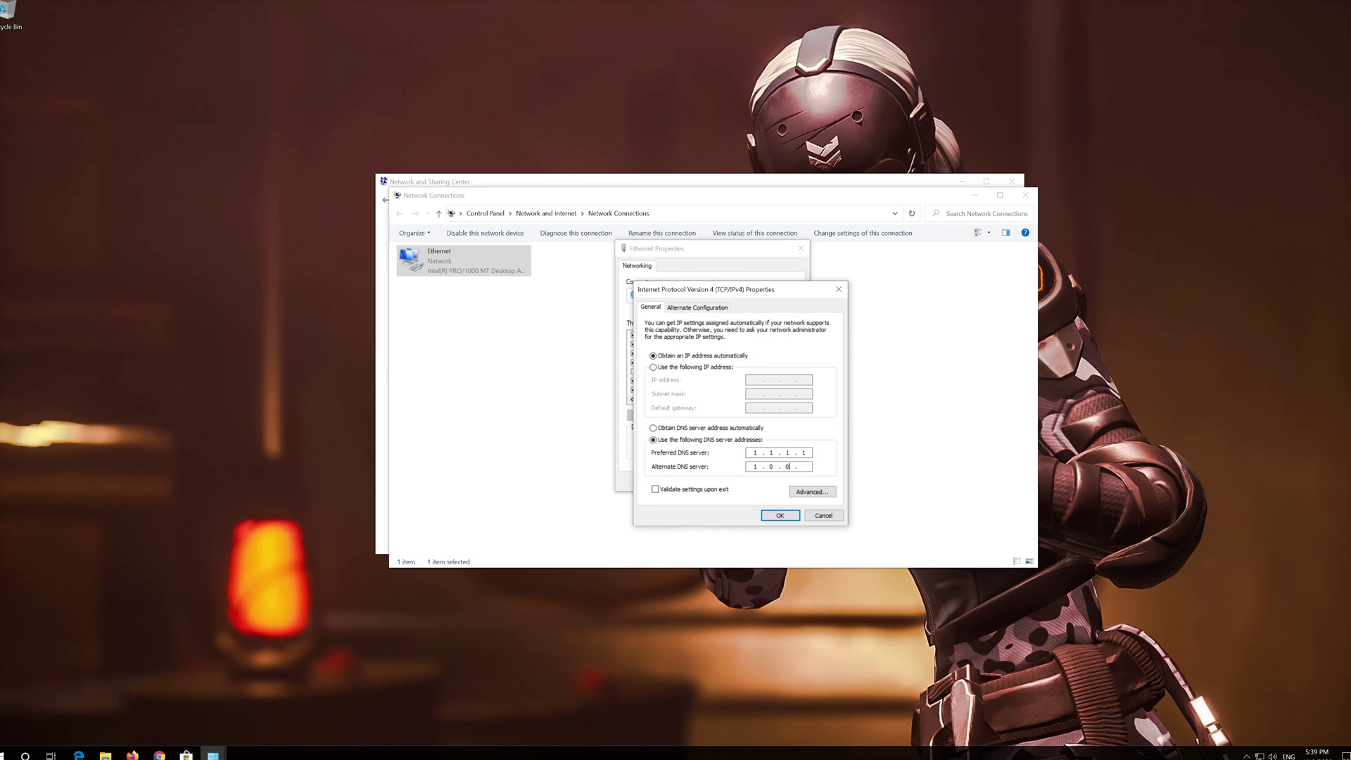
type("1")
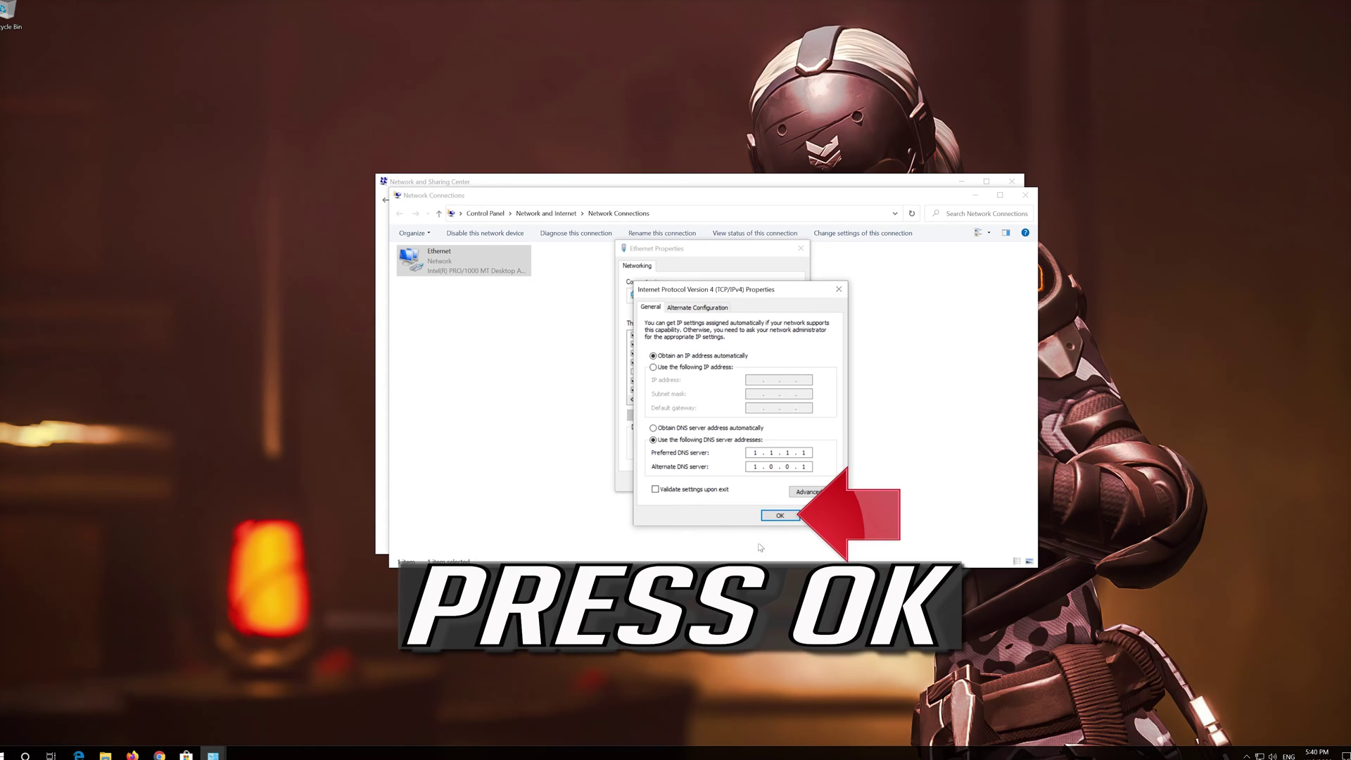
left_click(783, 516)
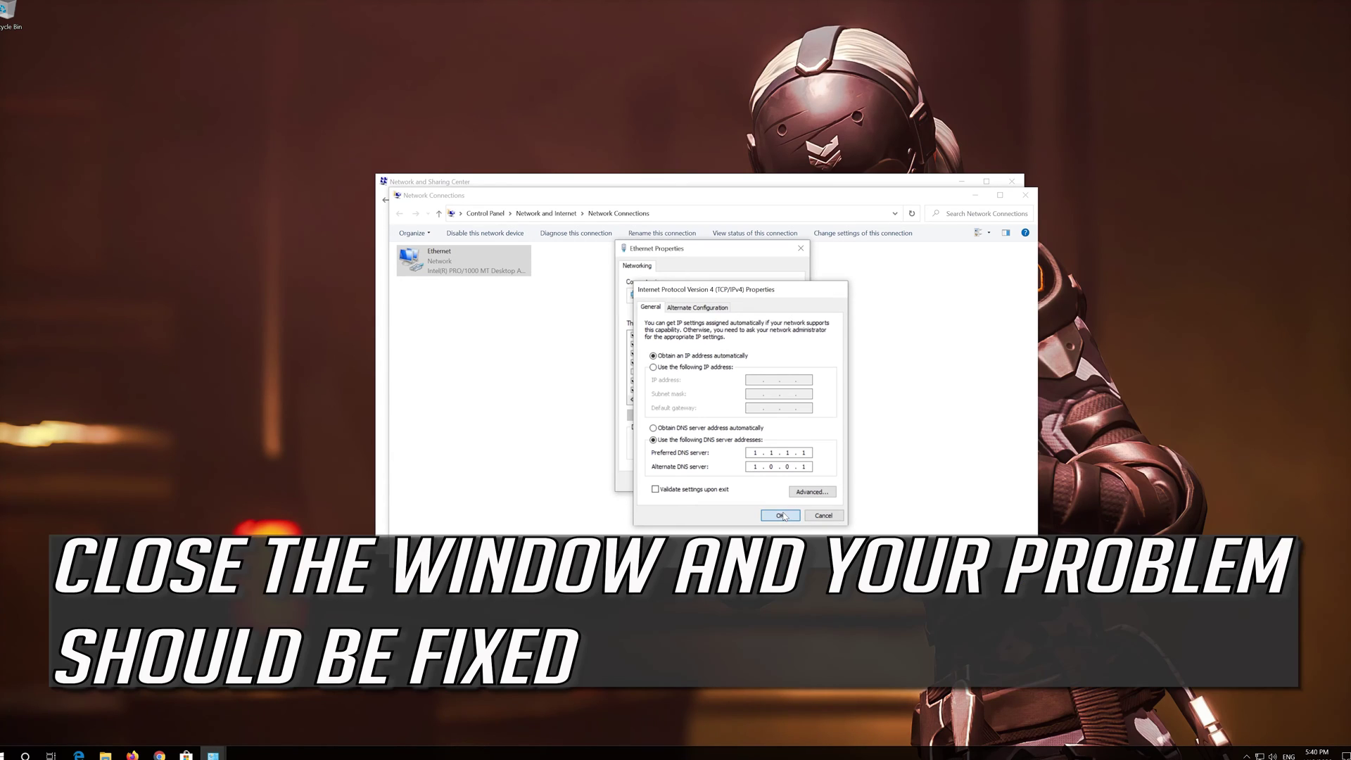